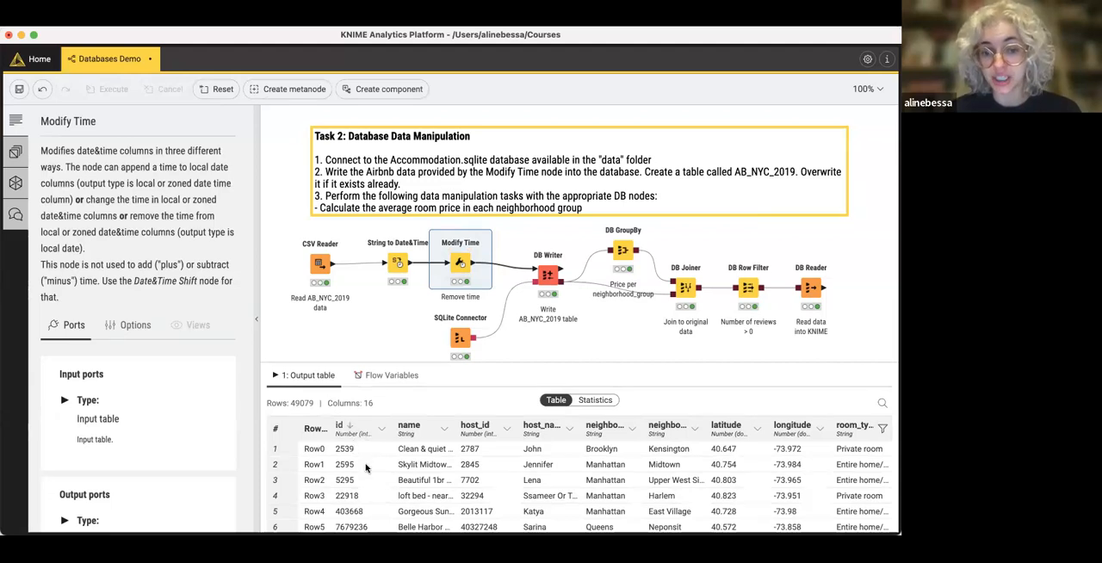
# - Adjust the name and host_name column widths in the Modify Time output table and examine the columns through availability_365
pyautogui.moveTo(453, 429); pyautogui.dragTo(568, 440)
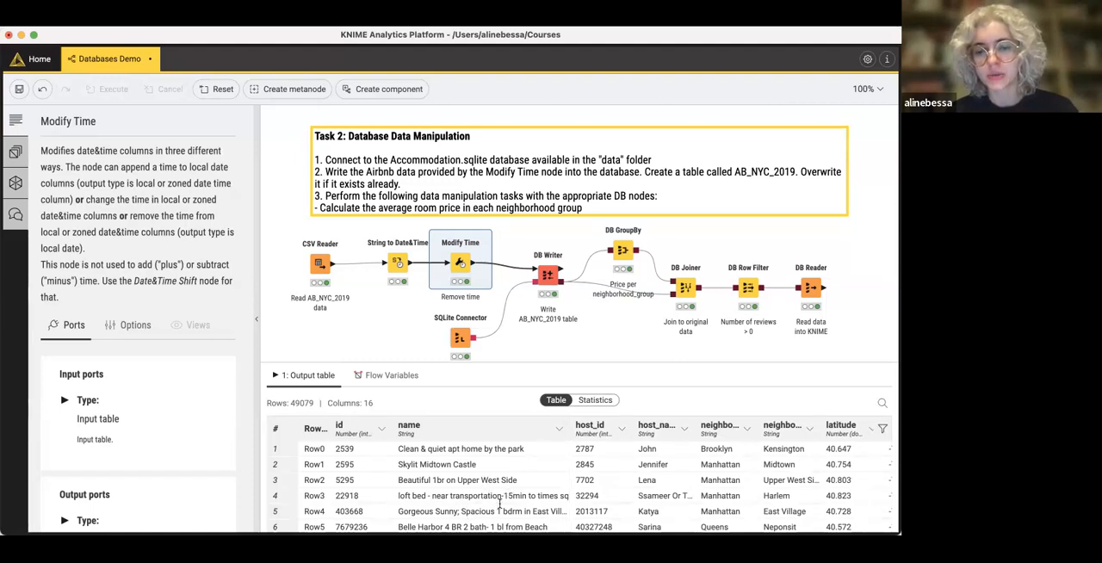
pyautogui.moveTo(570, 431); pyautogui.dragTo(529, 431)
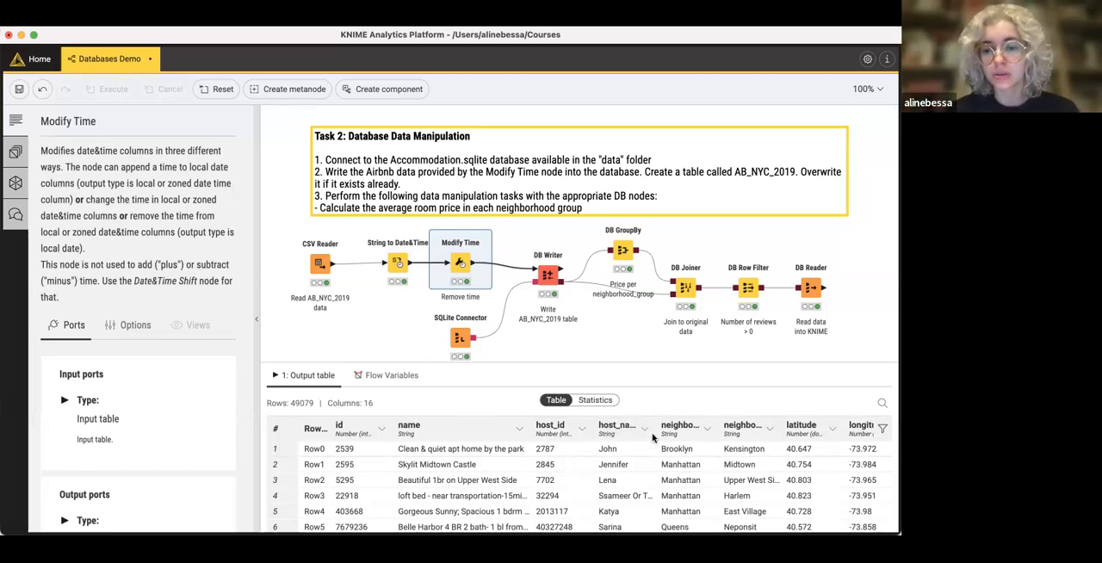
pyautogui.moveTo(653, 427)
pyautogui.mouseDown()
pyautogui.moveTo(672, 427)
pyautogui.moveTo(661, 427)
pyautogui.mouseUp()
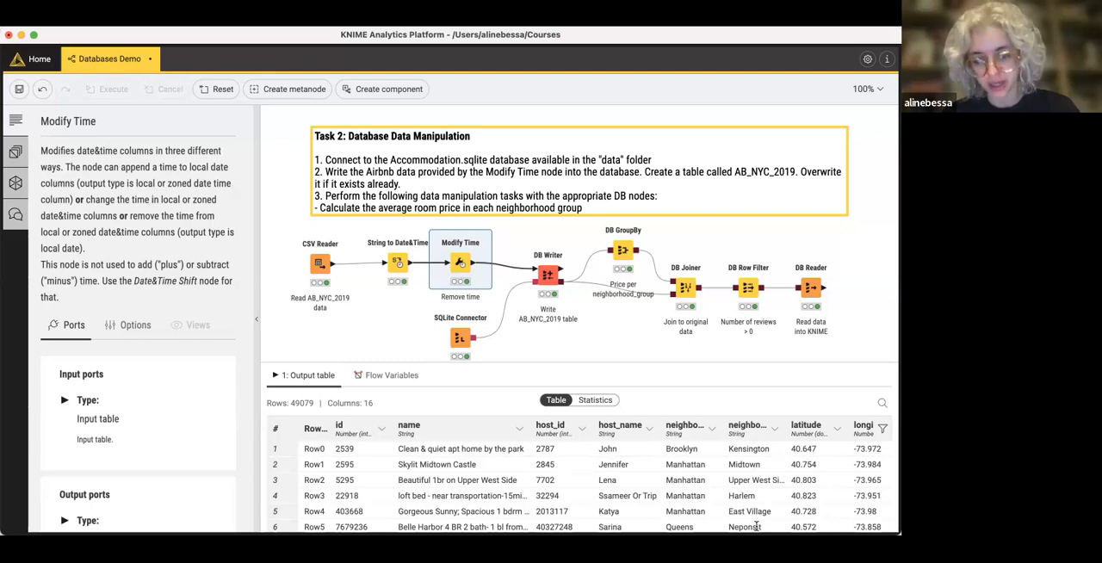
pyautogui.hscroll(3, 832, 455)
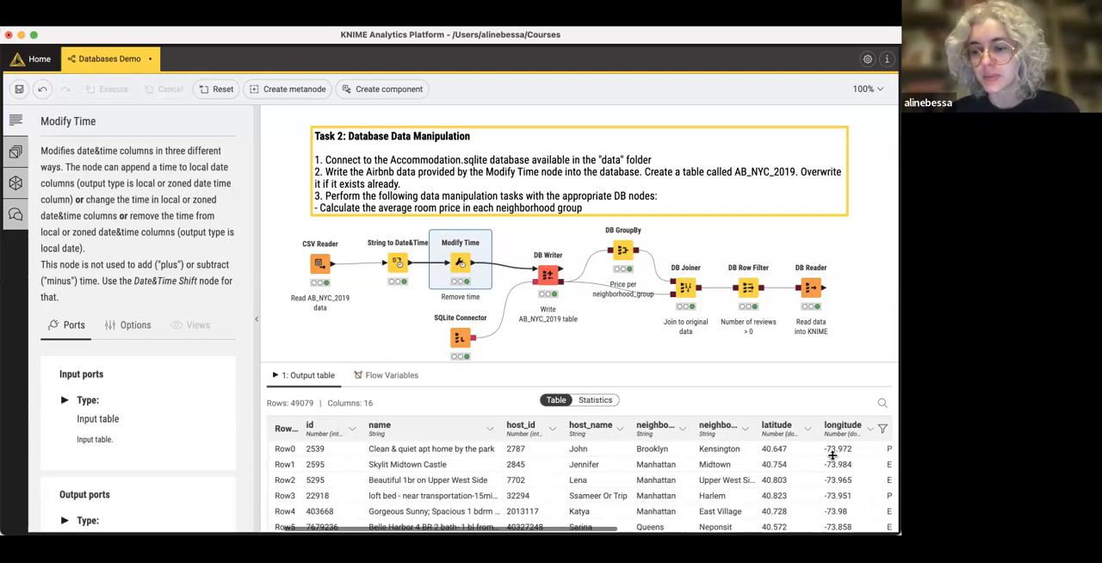
pyautogui.hscroll(3, 708, 471)
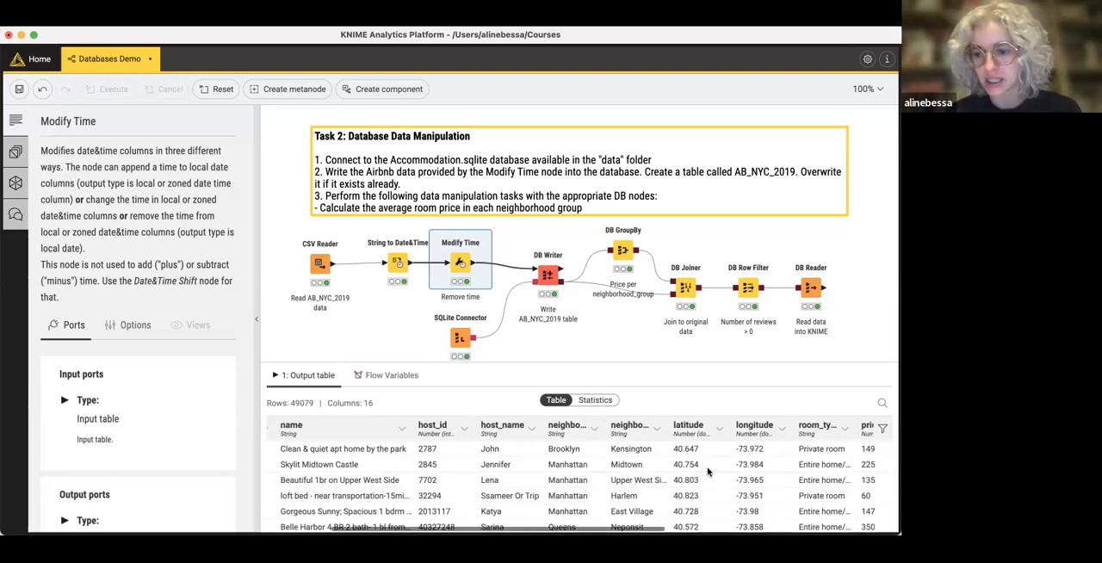
pyautogui.hscroll(5, 706, 469)
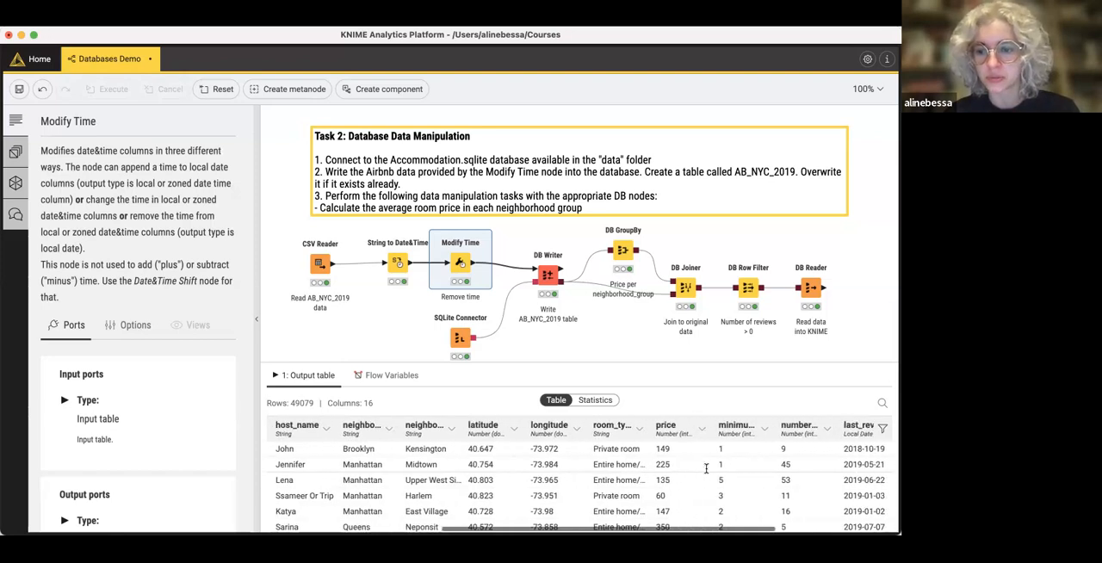
pyautogui.hscroll(2, 706, 469)
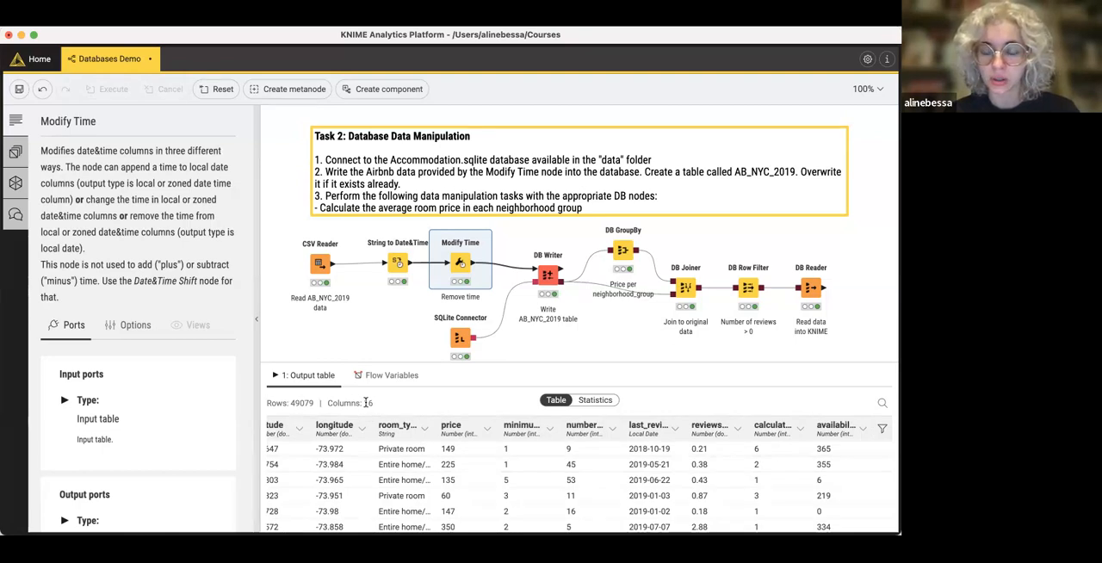
# - Review the column statistics of the Modify Time output and return to the table view
pyautogui.click(598, 403)
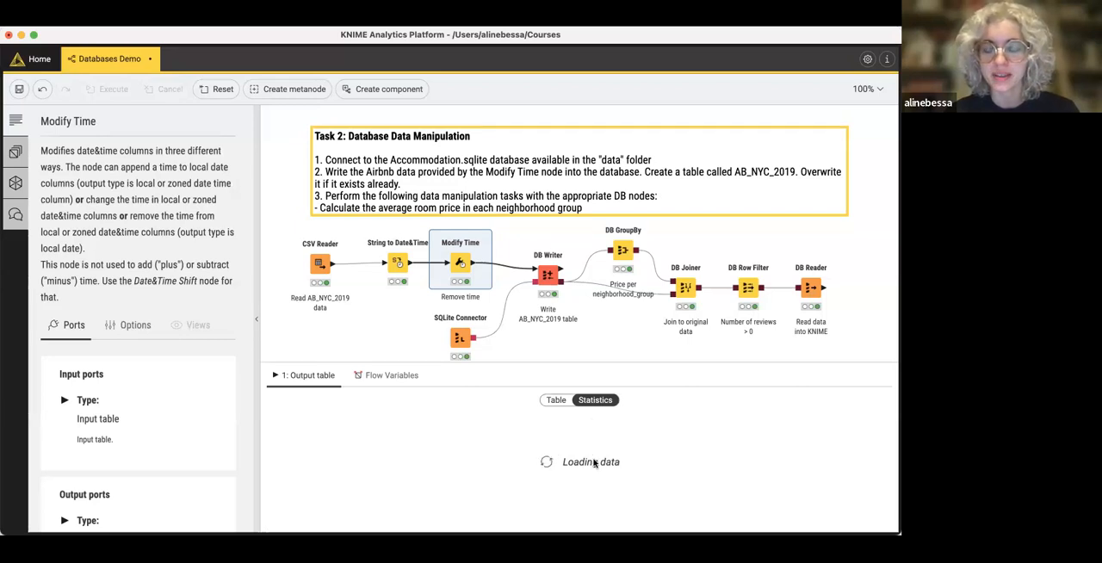
pyautogui.scroll(-3, 375, 501)
pyautogui.scroll(3, 372, 498)
pyautogui.click(557, 400)
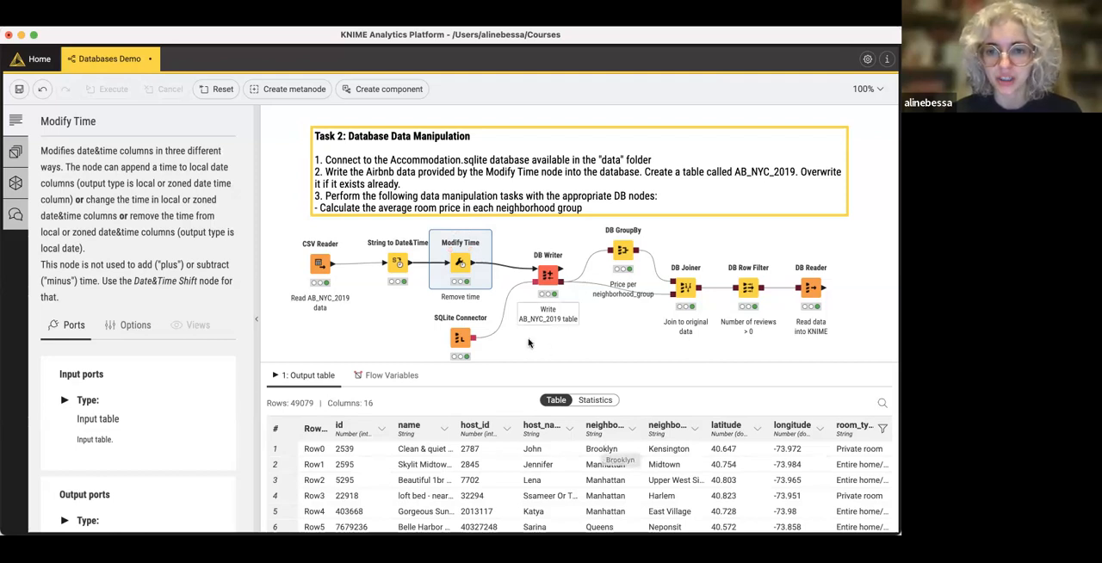
# - Open the SQLite Connector node's configuration to review its connection settings, and leave it without changes
pyautogui.scroll(-1, 529, 346)
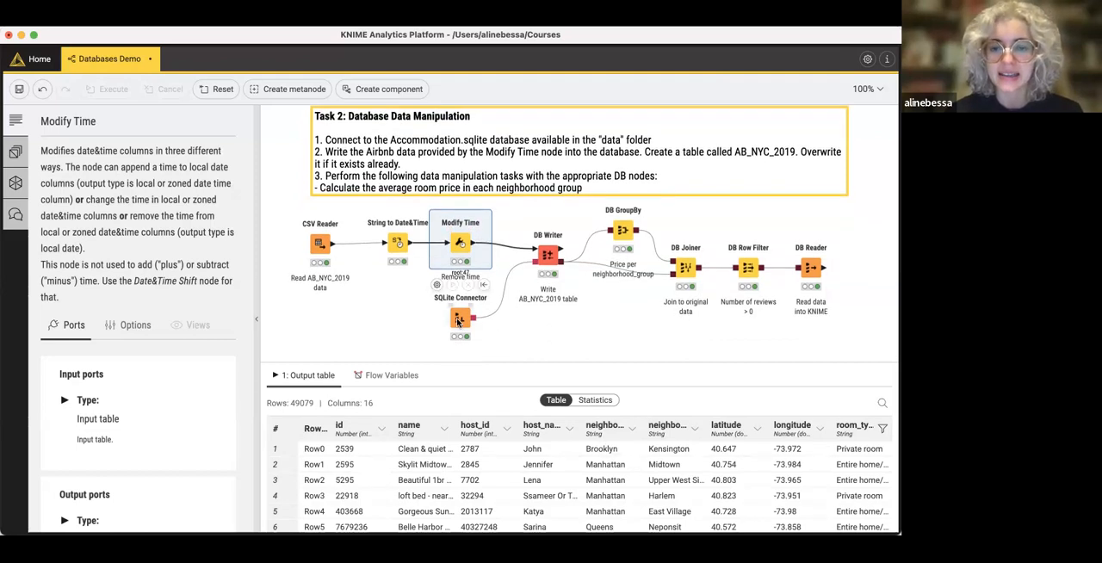
pyautogui.click(458, 320)
pyautogui.rightClick(459, 320)
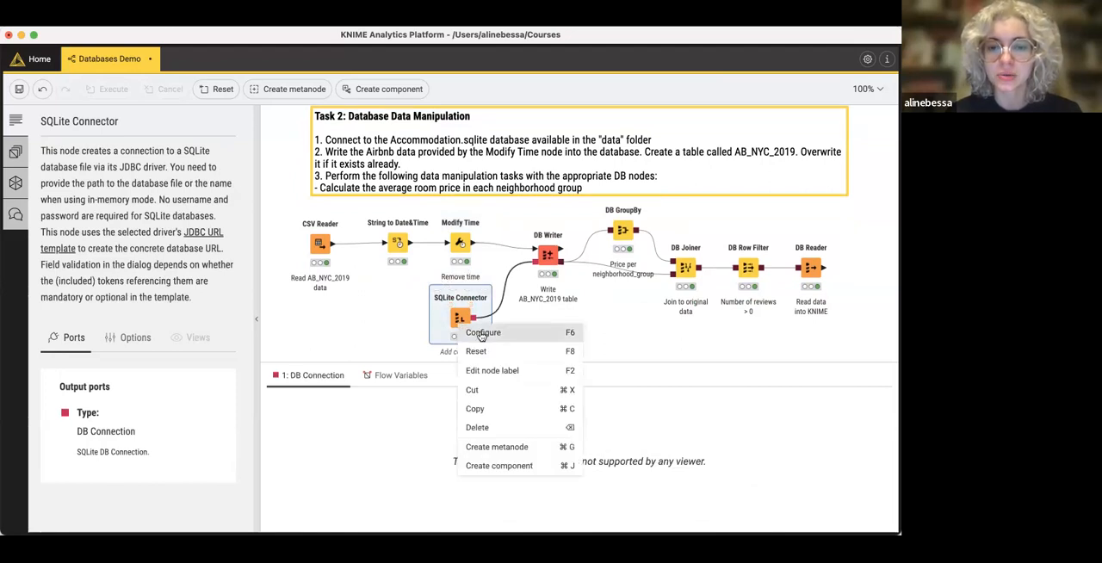
pyautogui.click(481, 335)
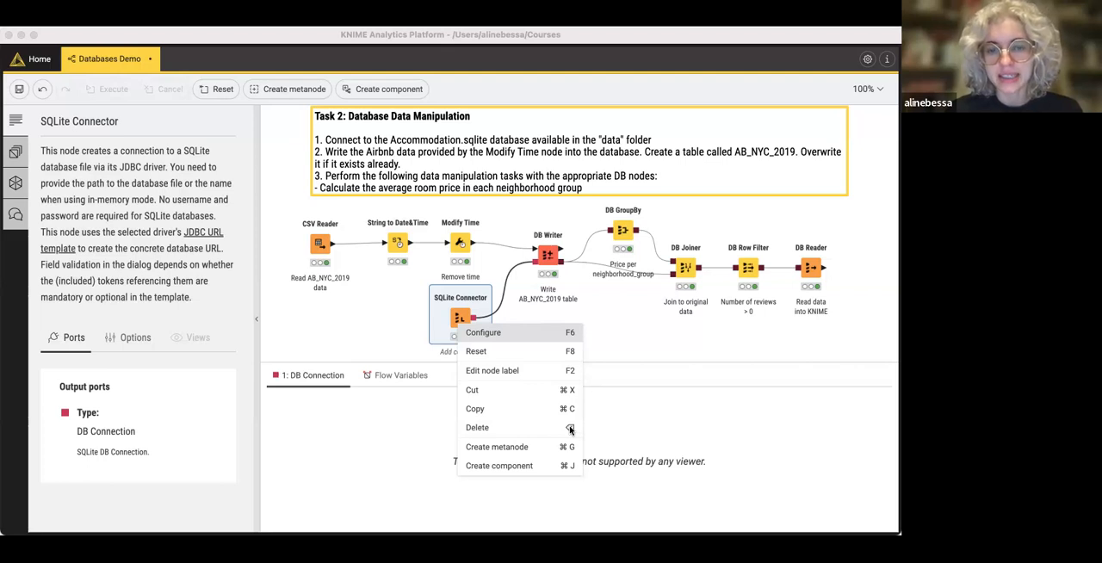
pyautogui.press('Escape')
pyautogui.click(576, 344)
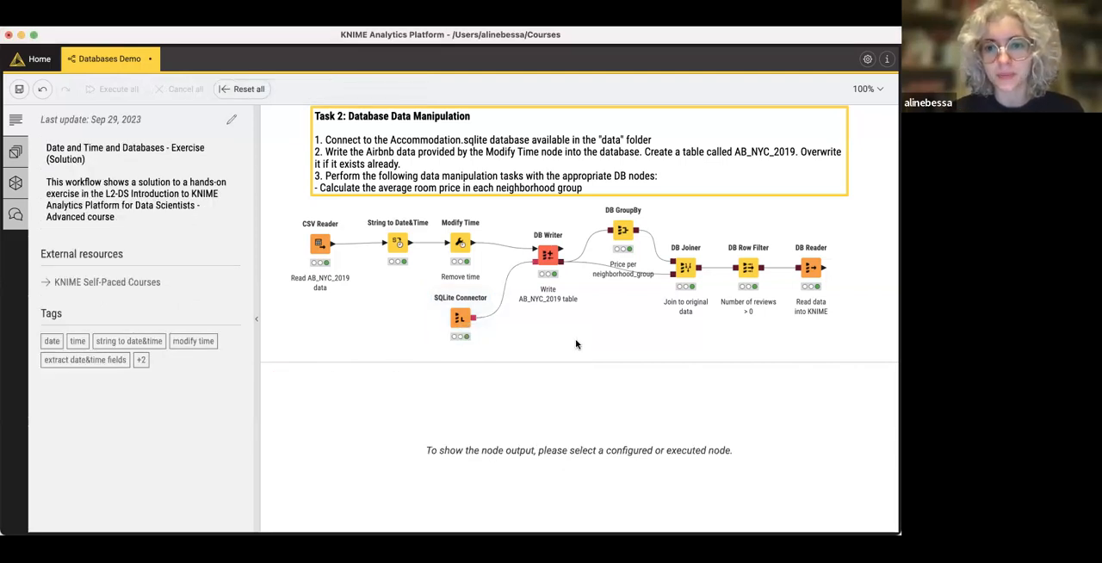
# - Review the DB Writer node's configuration, including its target table and the list of included columns, and cancel without changes
pyautogui.click(548, 255)
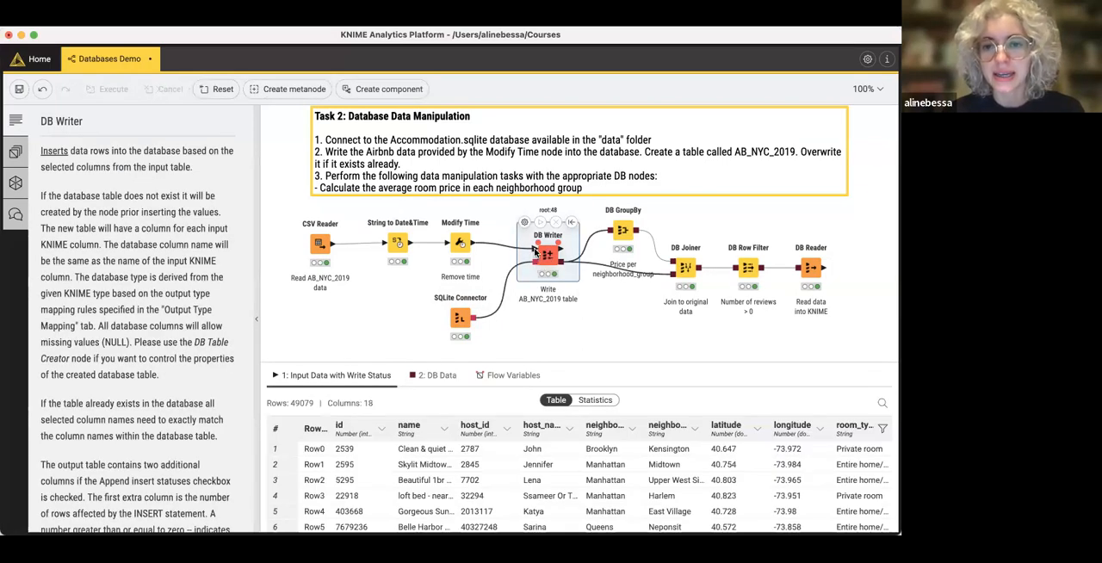
pyautogui.rightClick(545, 257)
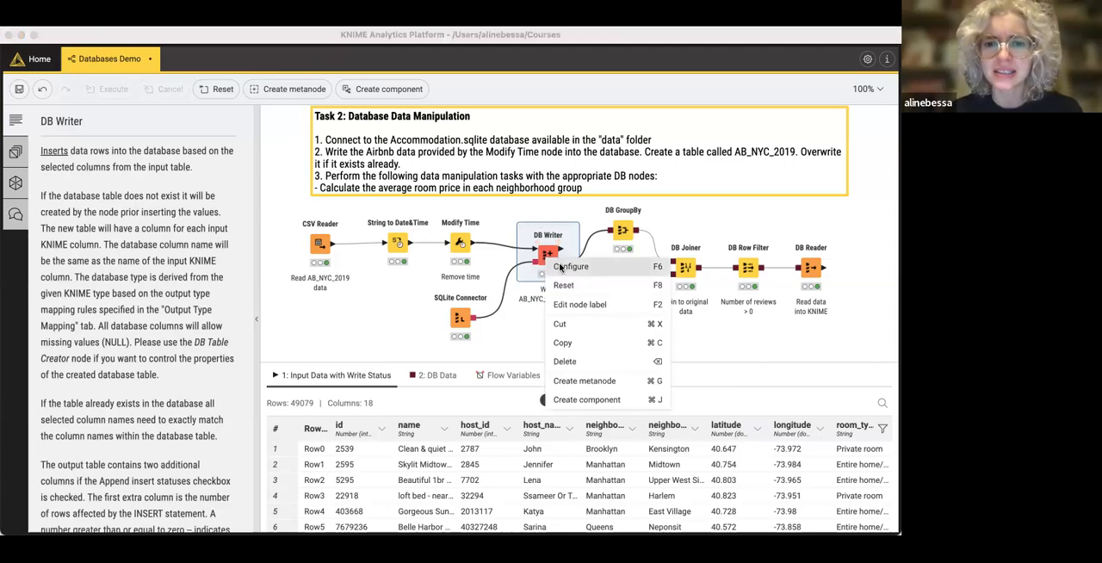
pyautogui.click(674, 449)
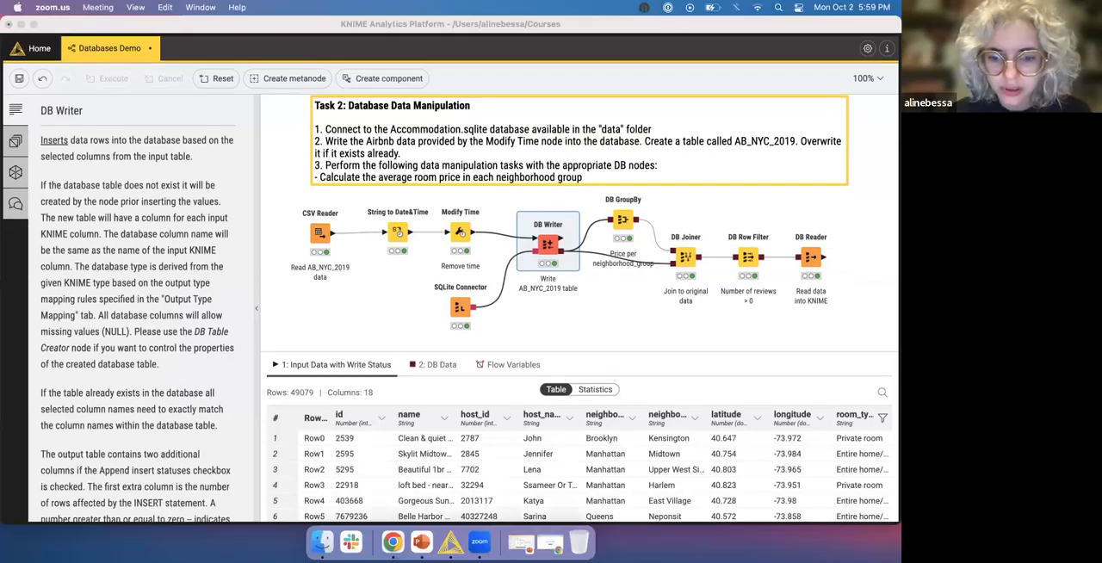
pyautogui.rightClick(548, 252)
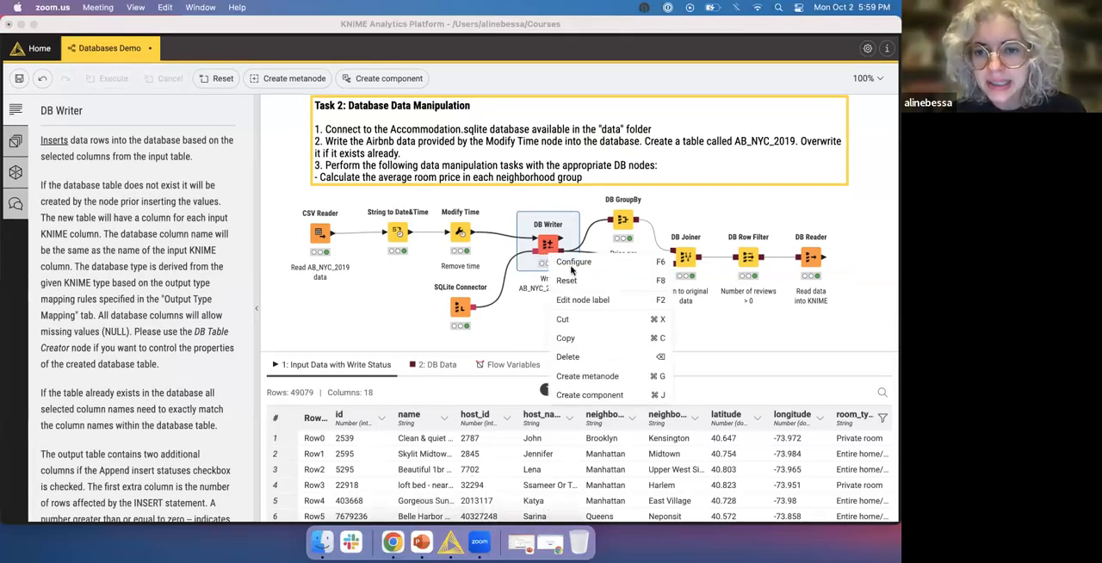
pyautogui.click(576, 263)
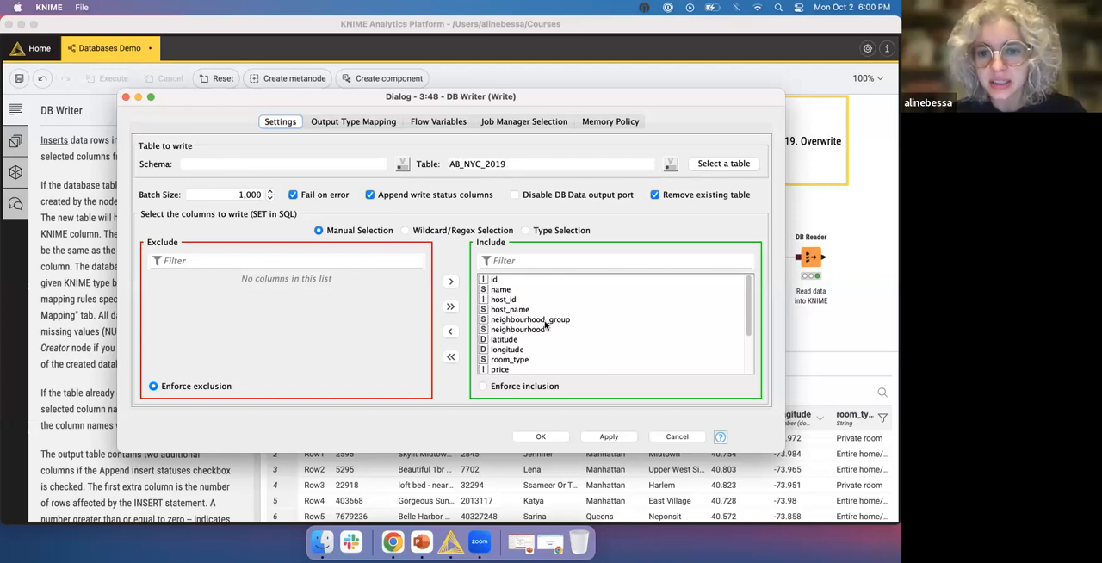
pyautogui.scroll(-4, 544, 325)
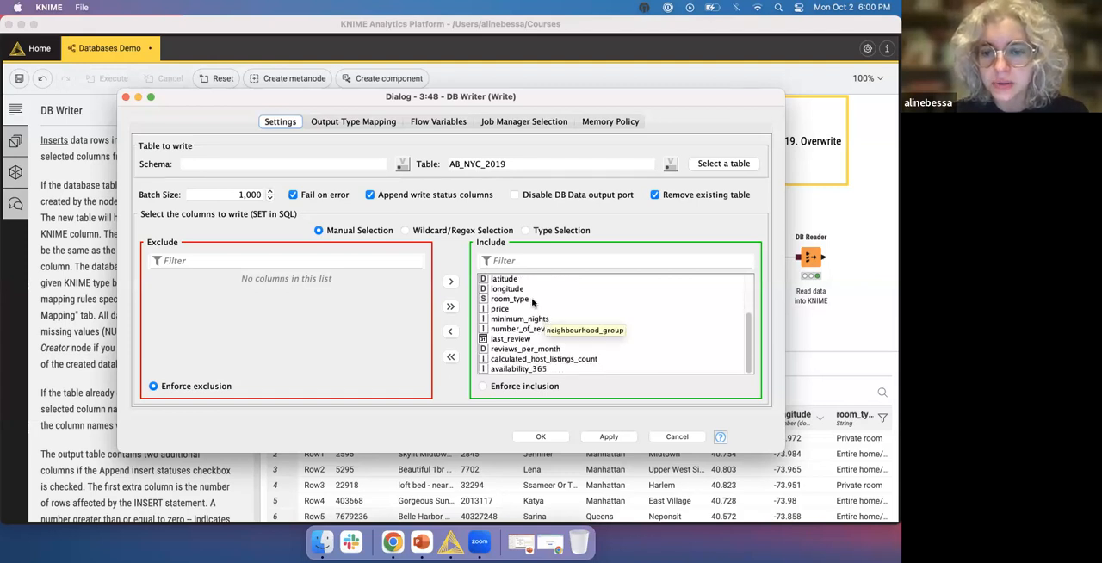
pyautogui.scroll(4, 525, 289)
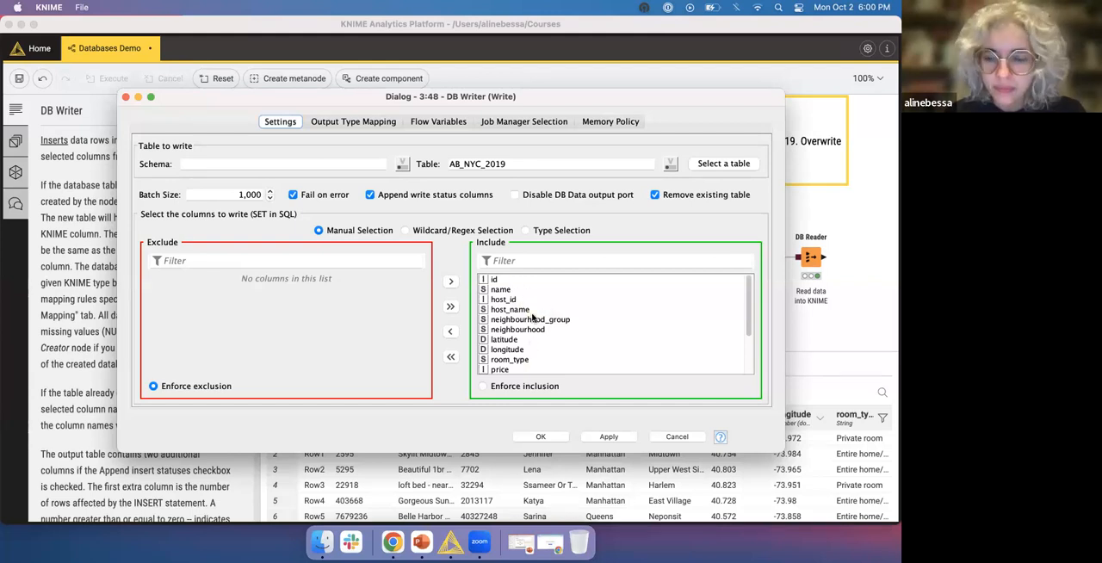
pyautogui.scroll(-4, 524, 339)
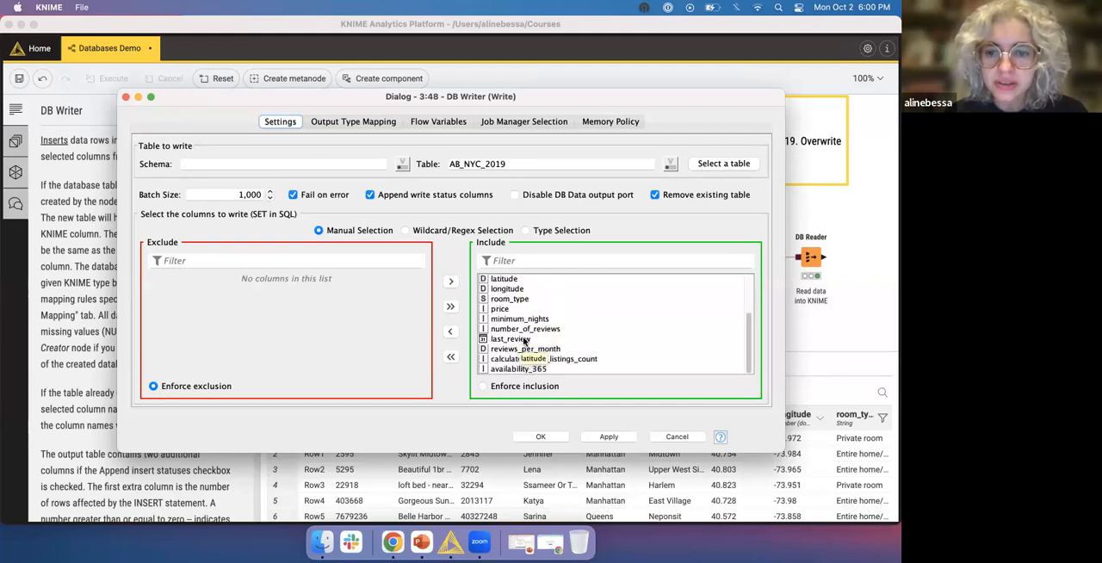
pyautogui.click(685, 439)
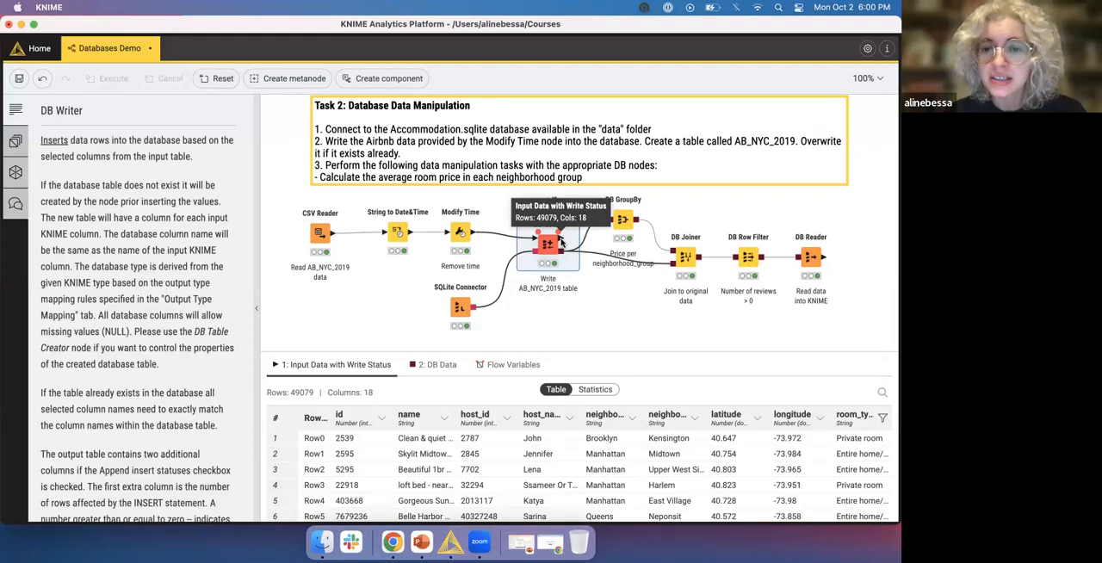
pyautogui.click(604, 314)
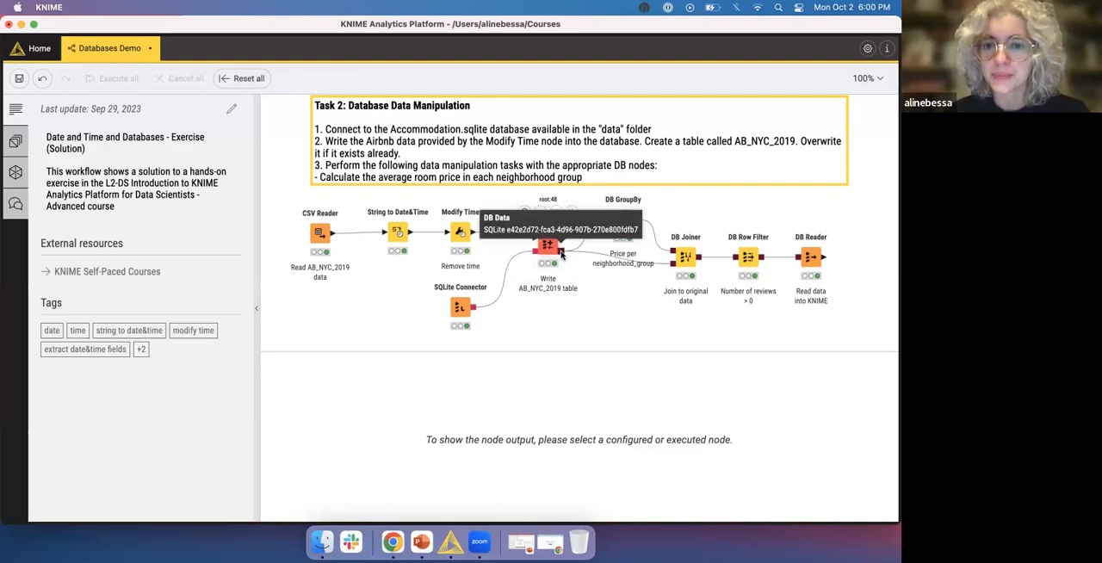
# - Fetch 100 table rows from the DB Writer's DB Data output and look through the written records
pyautogui.click(547, 247)
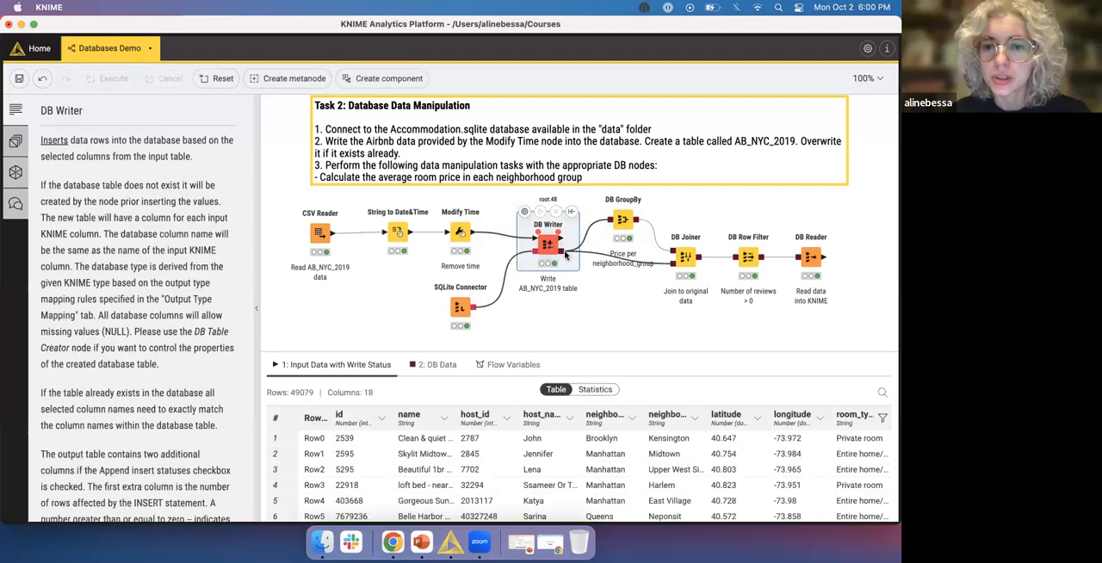
pyautogui.rightClick(545, 246)
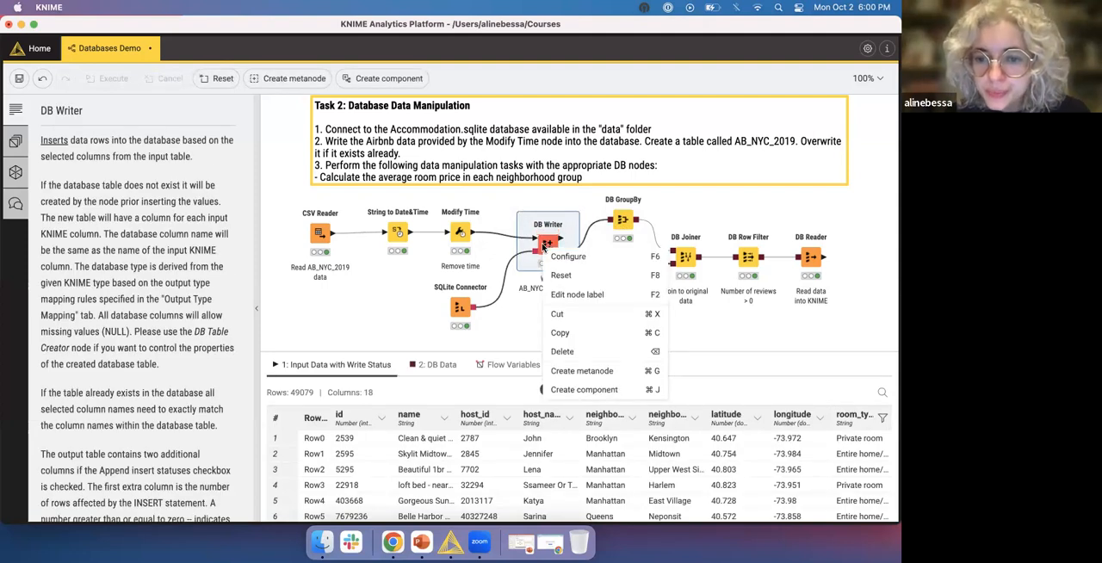
pyautogui.click(723, 326)
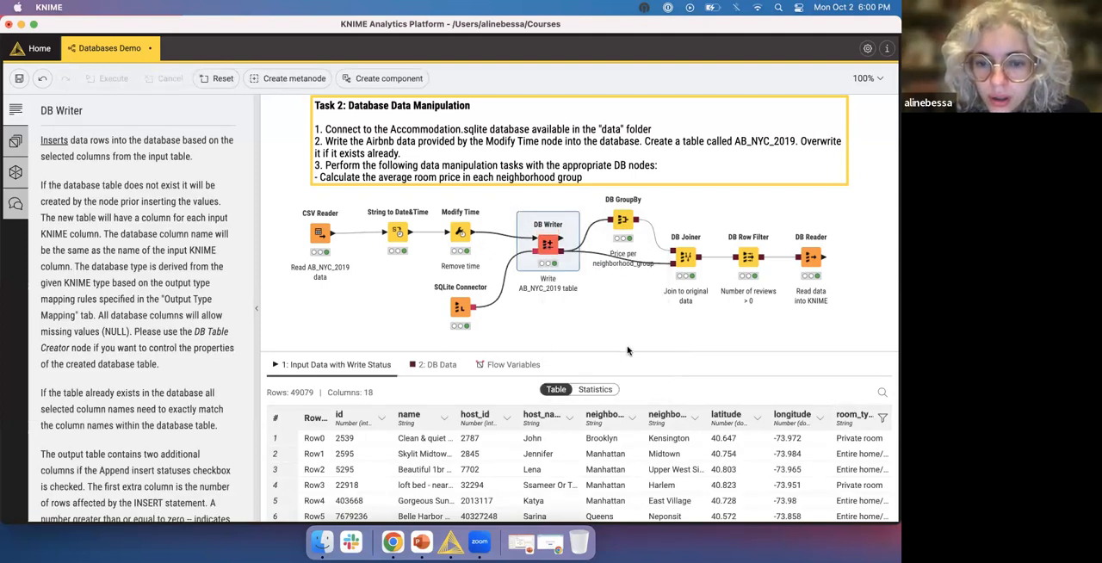
pyautogui.click(439, 366)
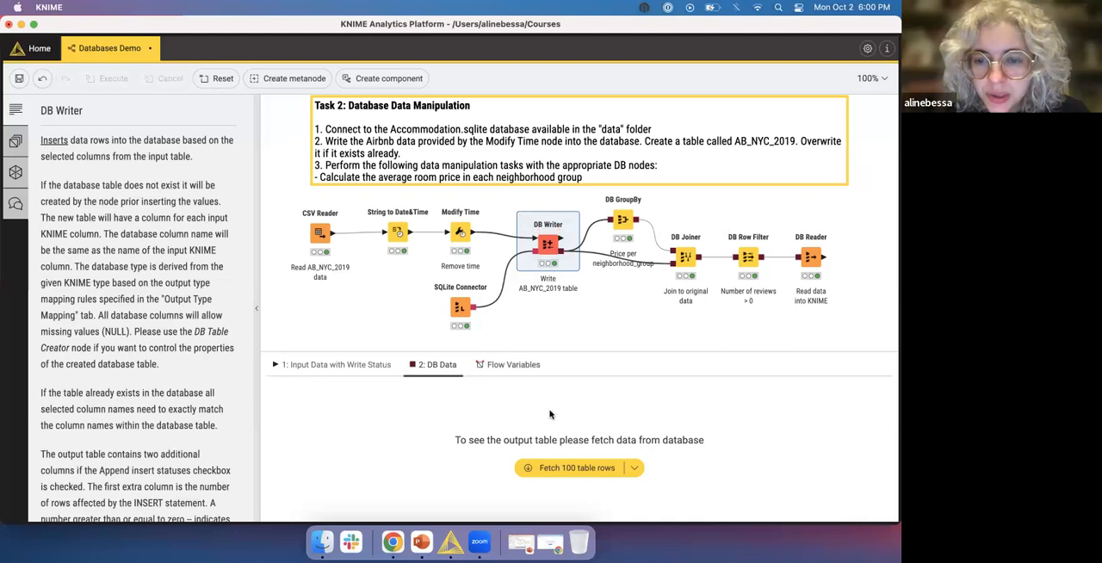
pyautogui.click(592, 472)
pyautogui.scroll(-12, 491, 448)
pyautogui.scroll(5, 488, 448)
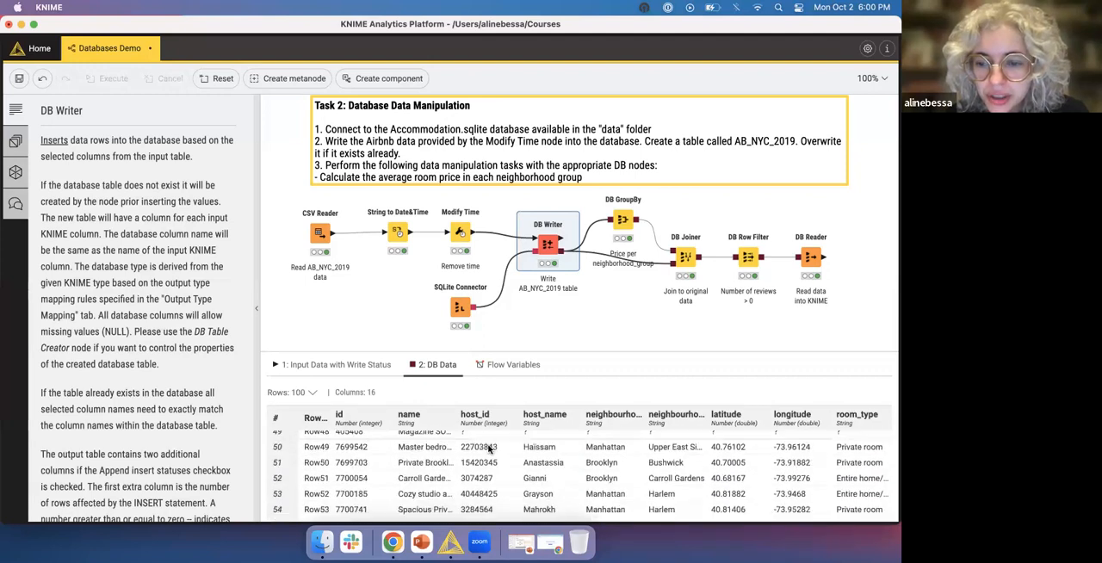
pyautogui.hscroll(6, 488, 448)
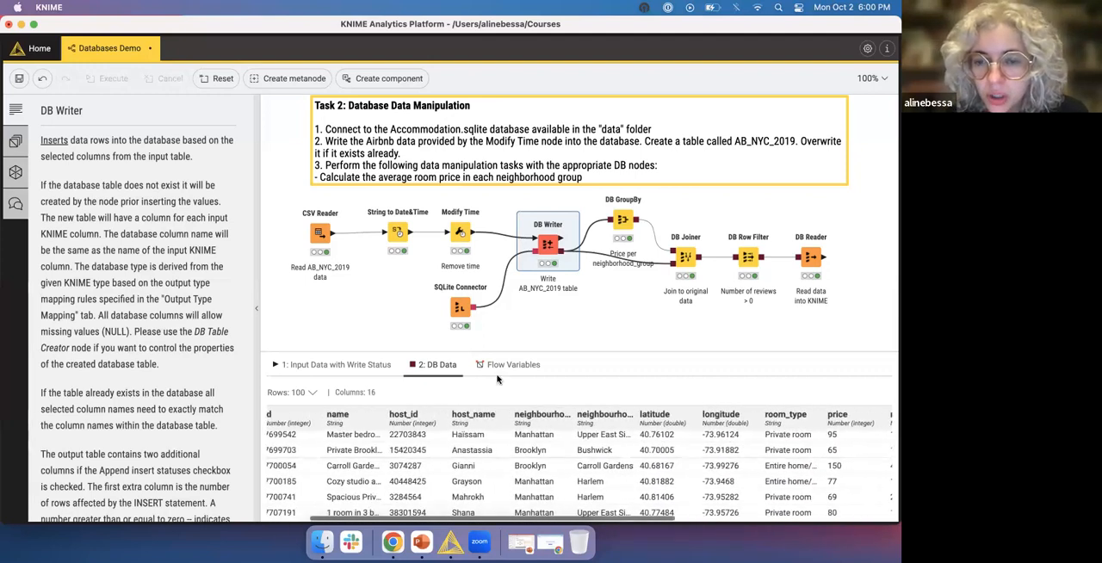
pyautogui.click(542, 347)
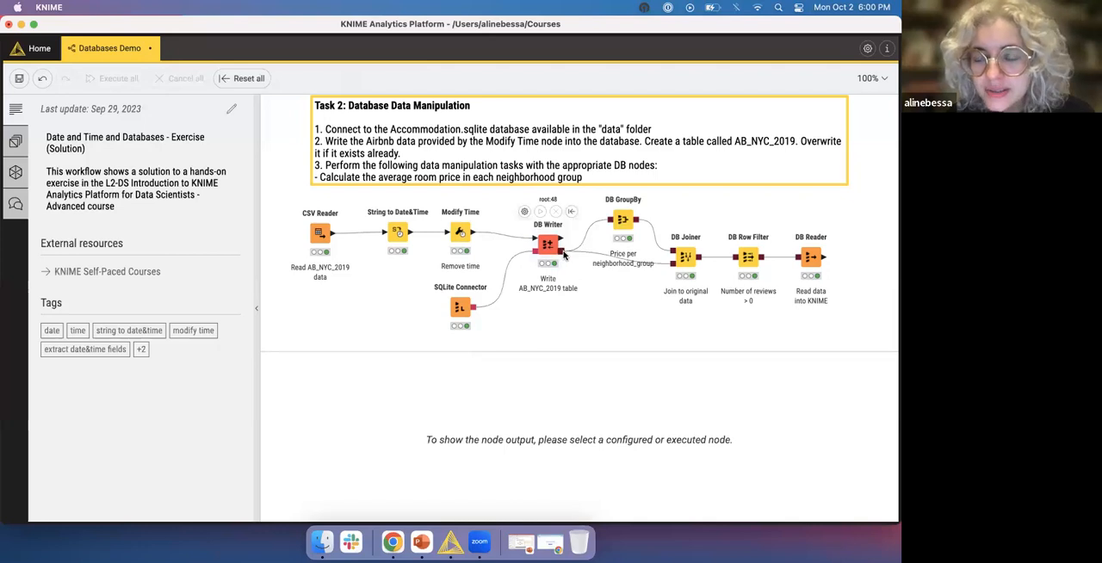
# - Review the DB GroupBy node's group columns and manual aggregation settings, and cancel without changes
pyautogui.moveTo(563, 253)
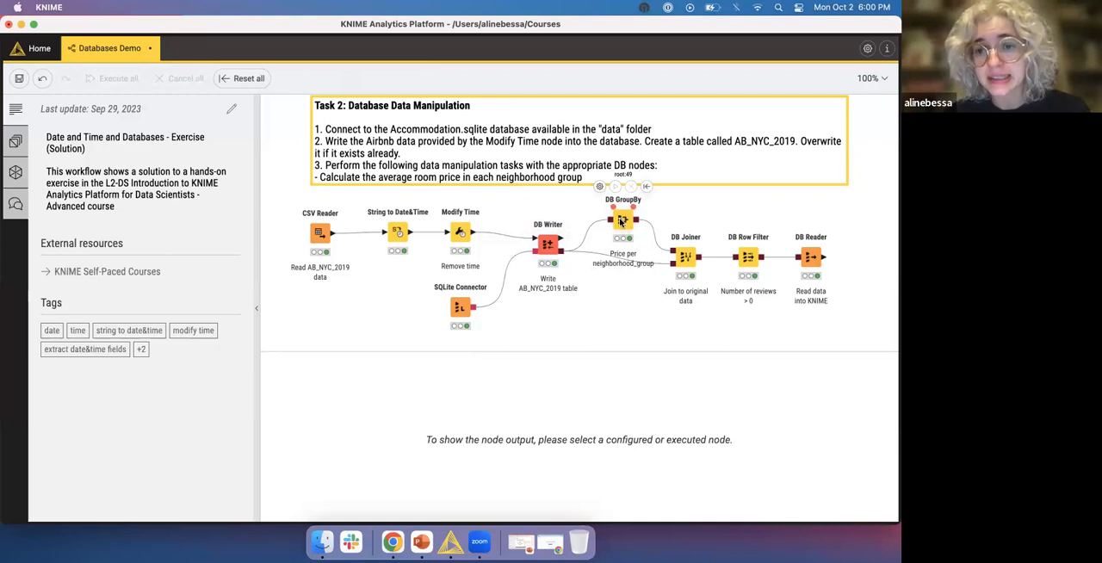
pyautogui.click(621, 222)
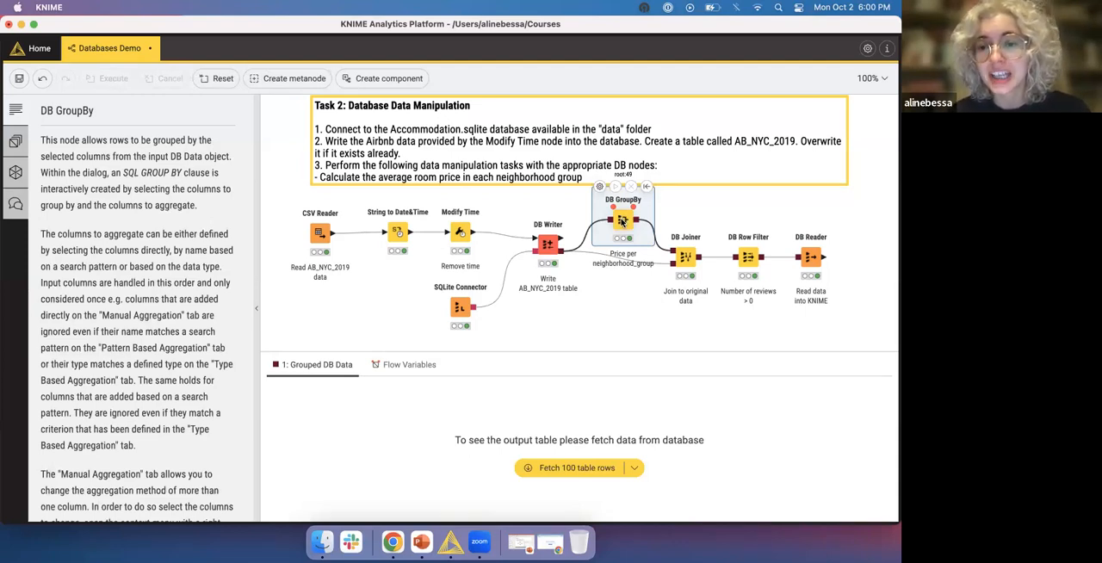
pyautogui.rightClick(621, 222)
pyautogui.click(643, 233)
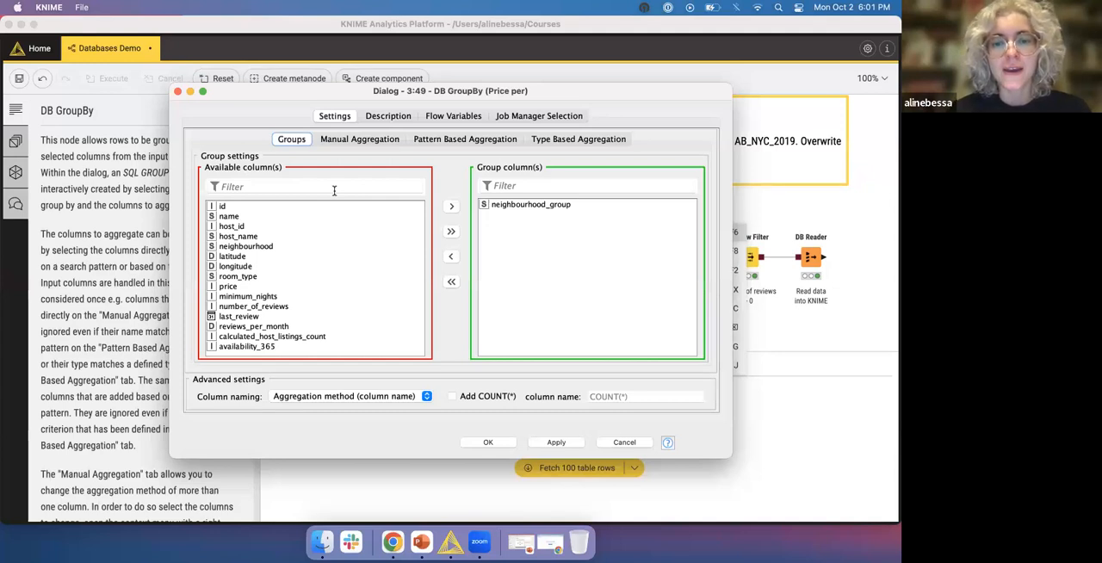
pyautogui.click(372, 141)
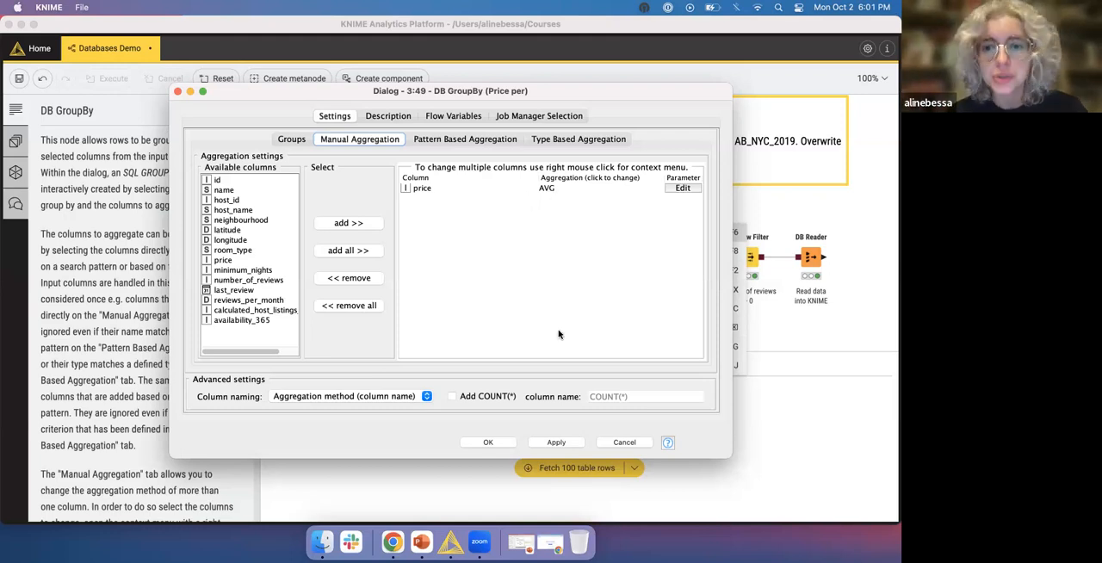
pyautogui.click(635, 443)
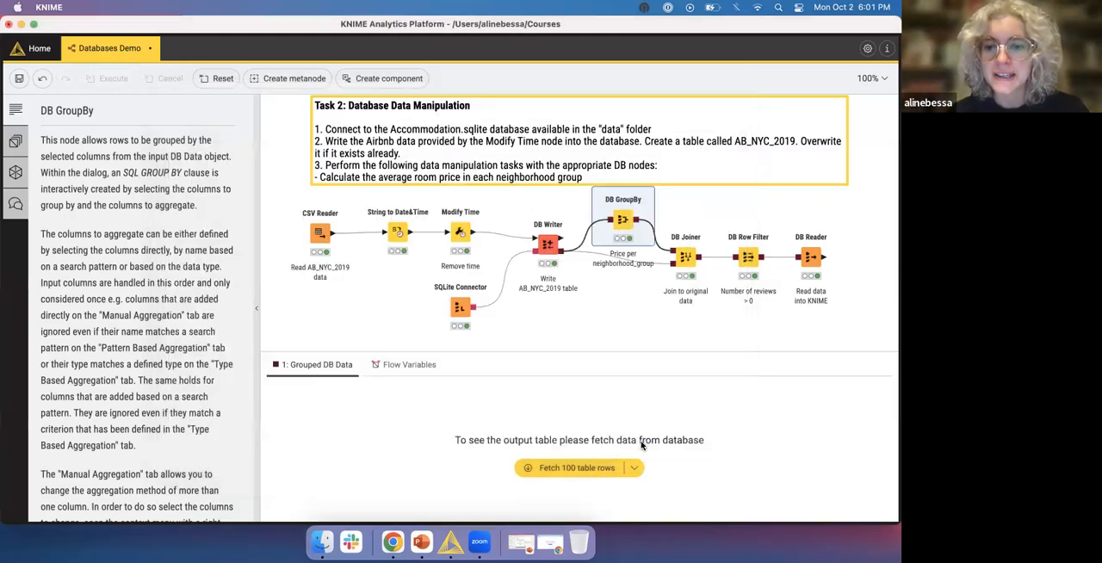
# - Fetch 100 table rows from the DB GroupBy node's Grouped DB Data output and look through the average prices
pyautogui.click(623, 336)
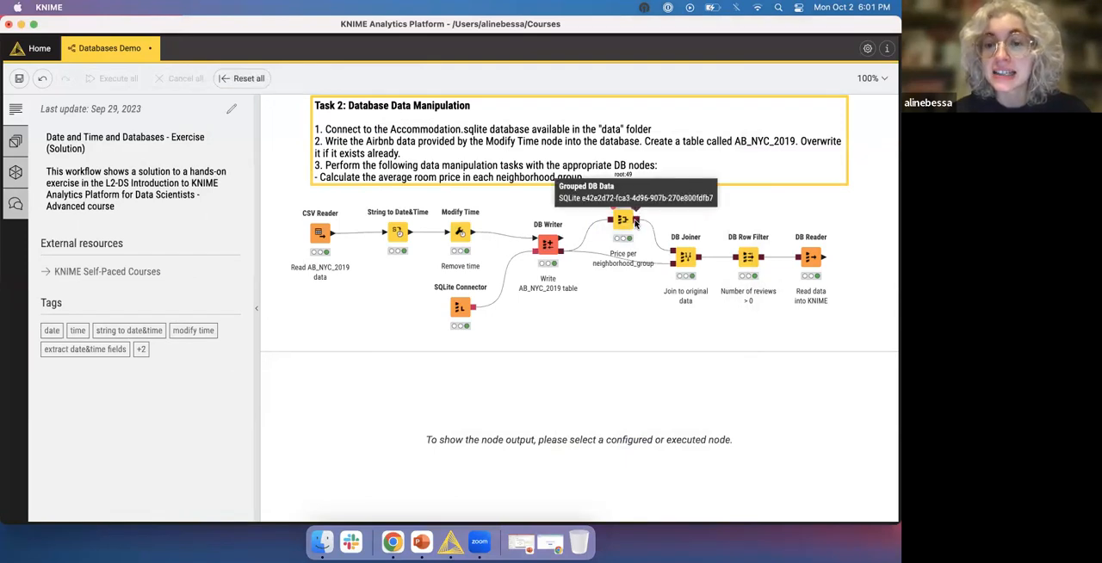
pyautogui.click(629, 221)
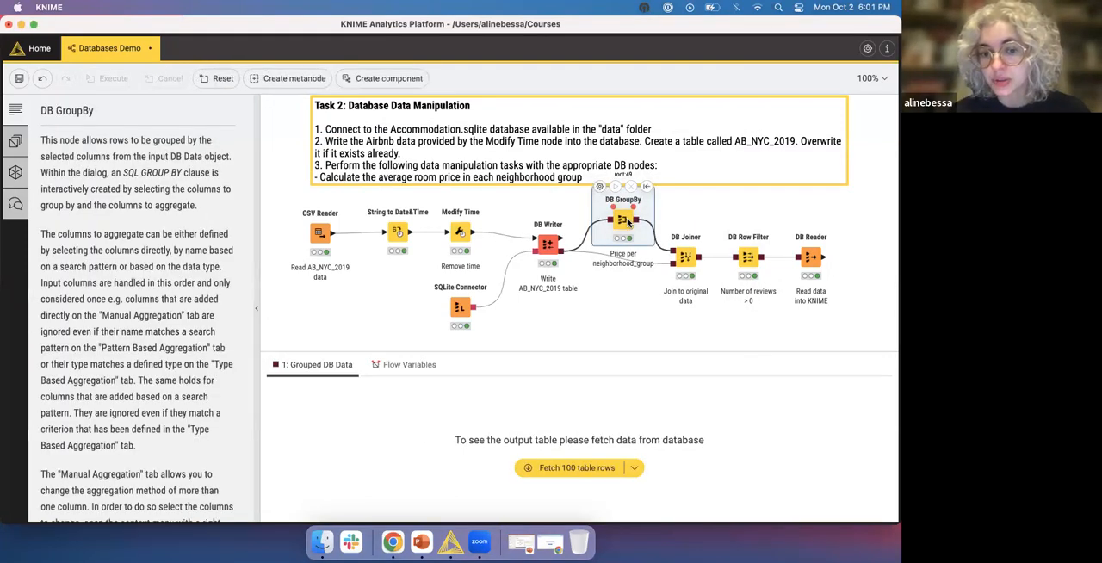
pyautogui.click(596, 471)
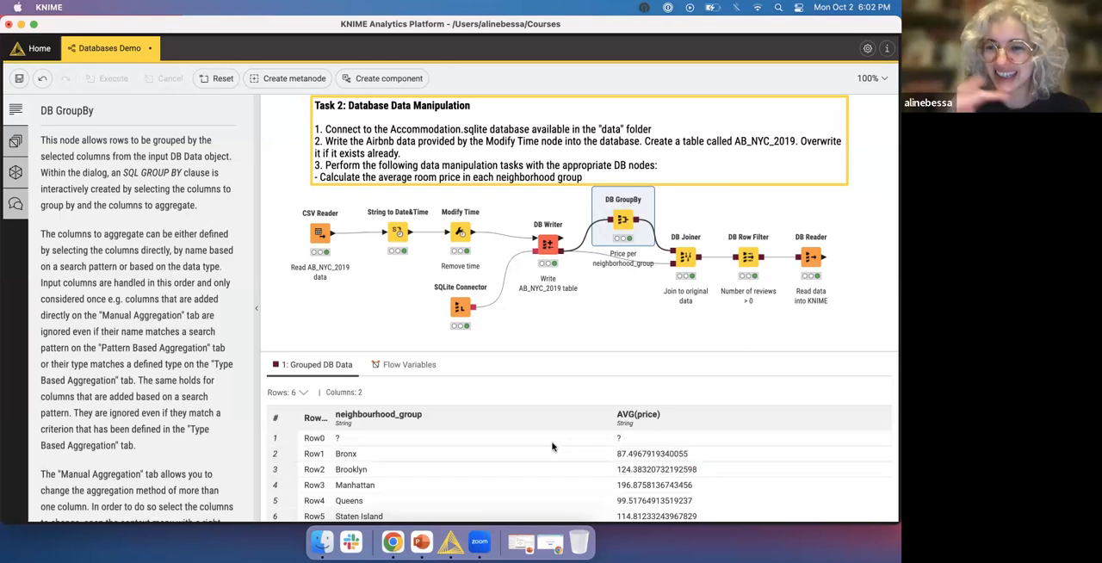
pyautogui.scroll(-1, 503, 450)
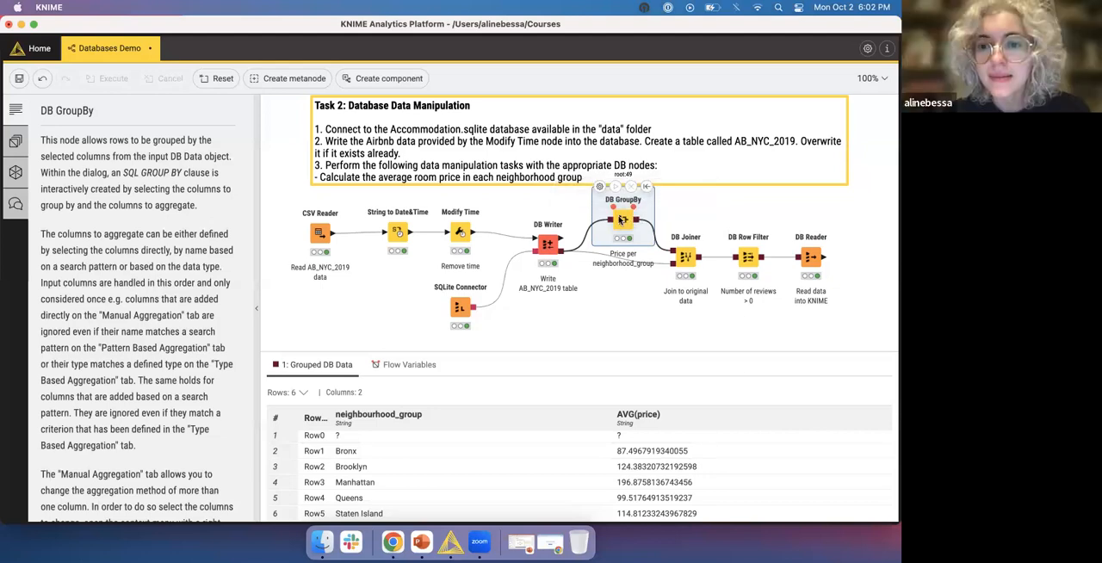
# - Review the DB GroupBy node's function descriptions, flow variables, aggregation options and group columns, and cancel without changes
pyautogui.rightClick(619, 220)
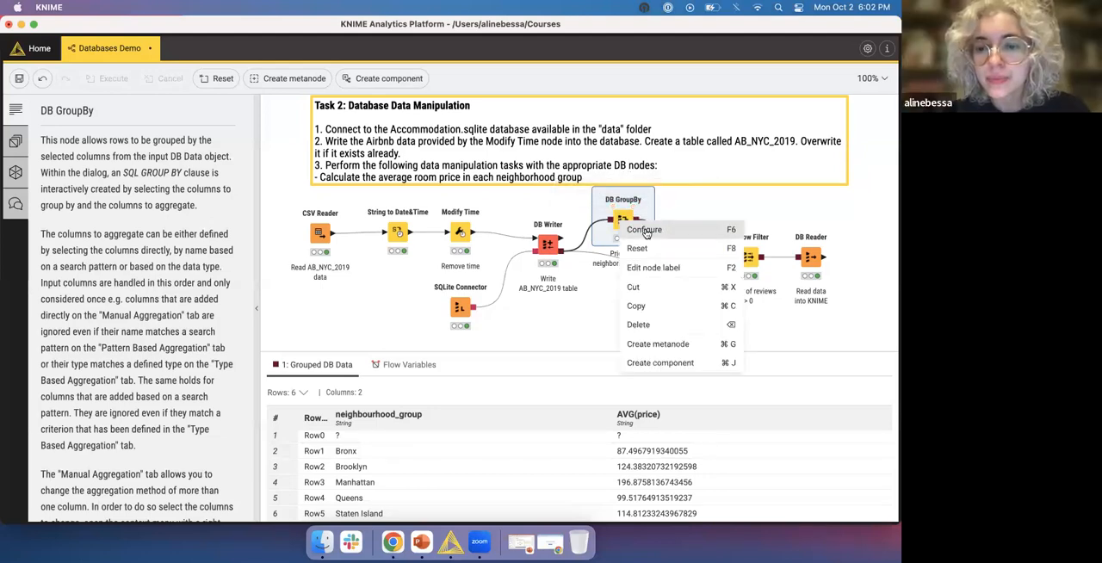
pyautogui.click(645, 230)
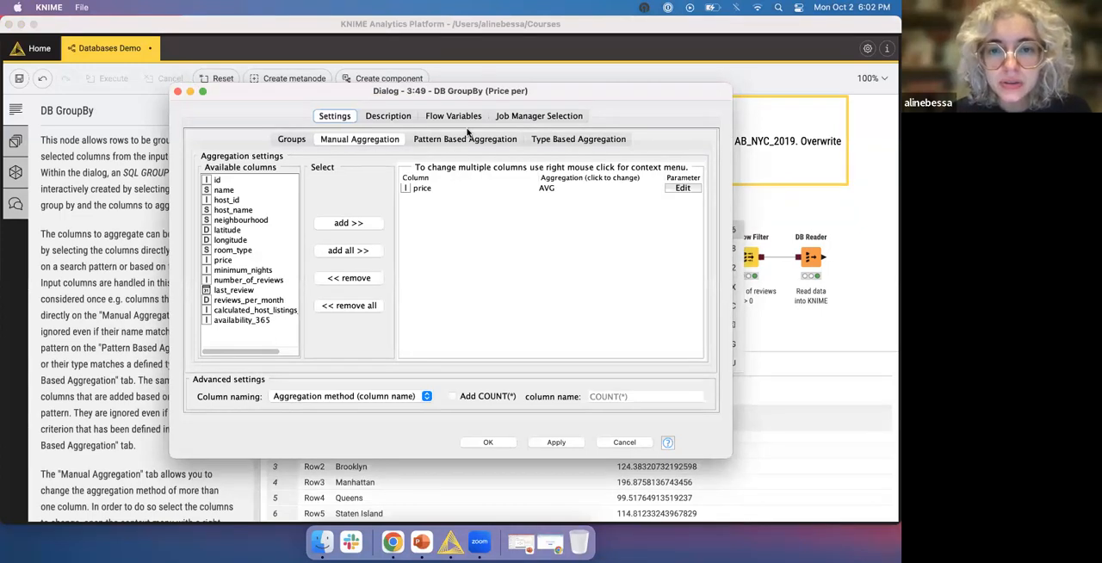
pyautogui.click(414, 118)
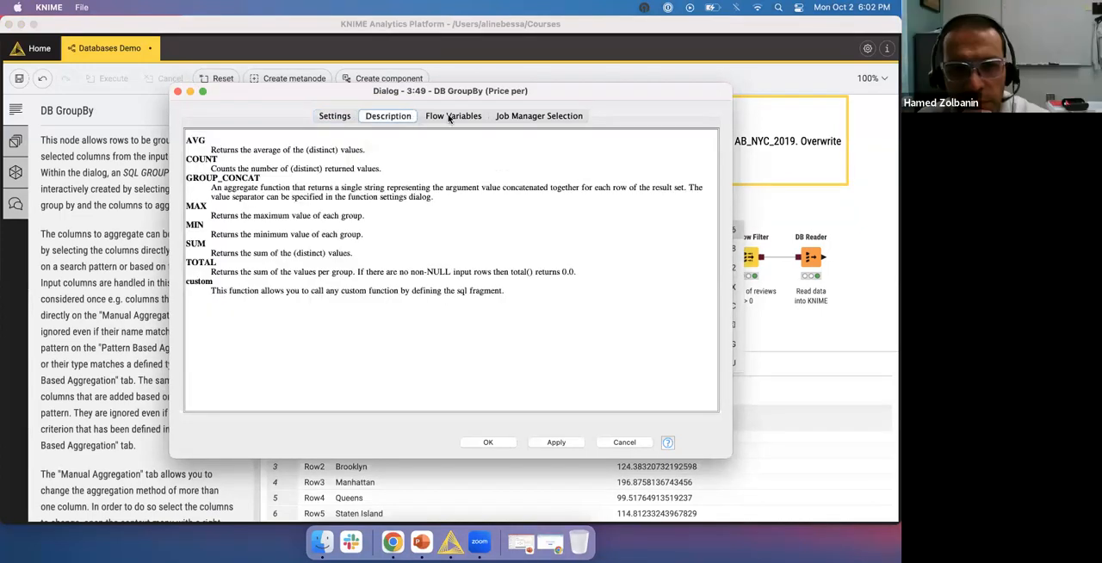
pyautogui.click(448, 117)
pyautogui.click(340, 115)
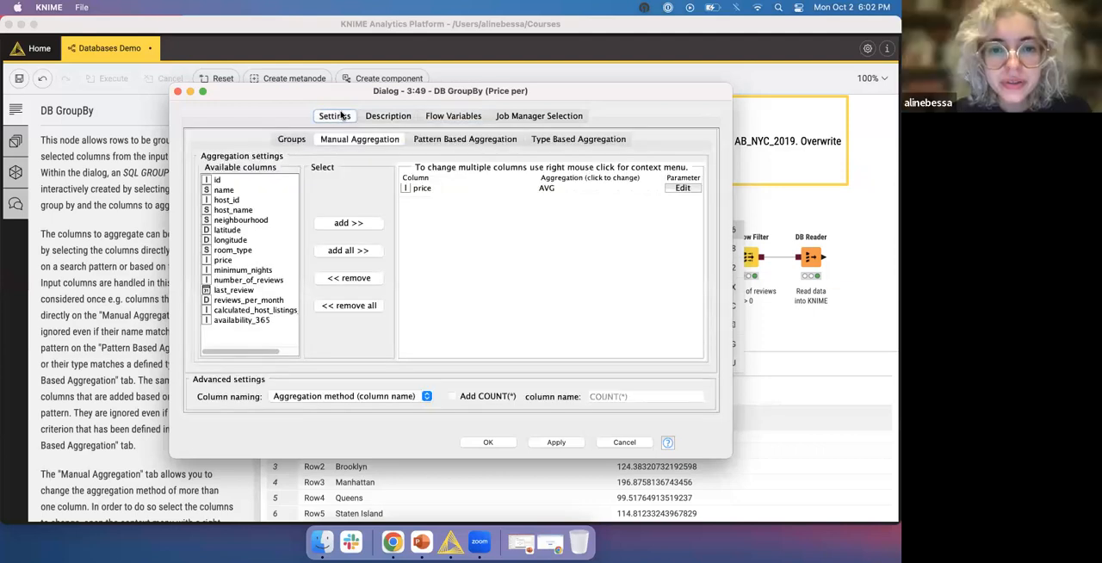
pyautogui.click(570, 142)
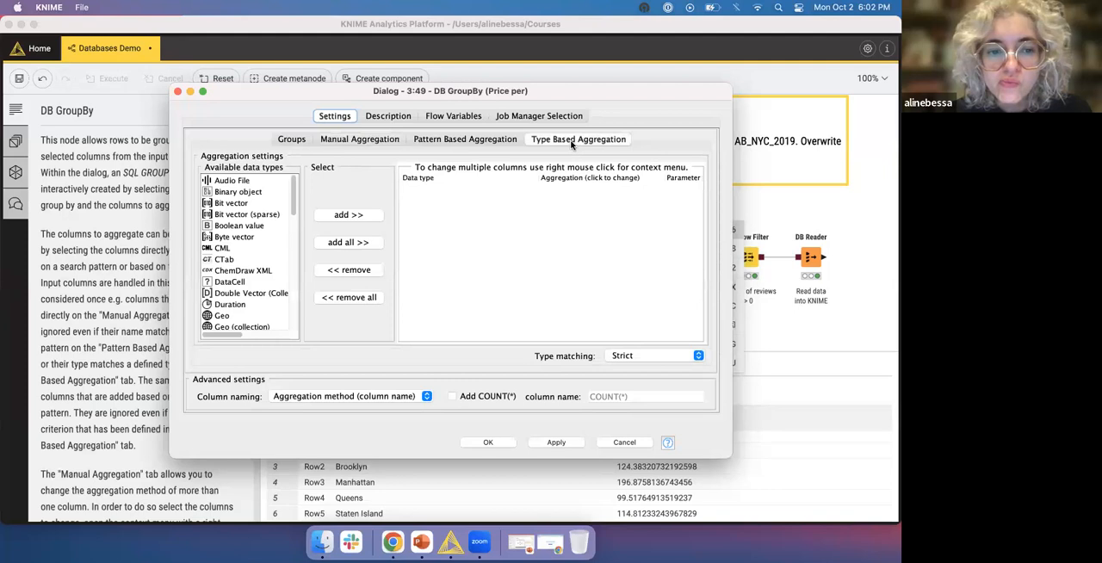
pyautogui.click(488, 141)
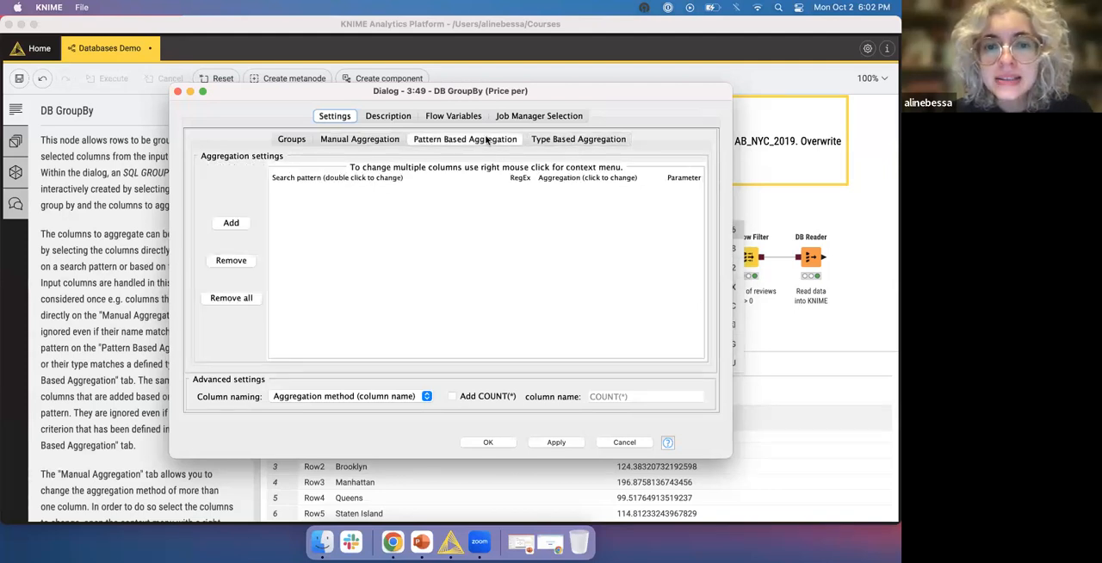
pyautogui.click(381, 140)
pyautogui.click(287, 141)
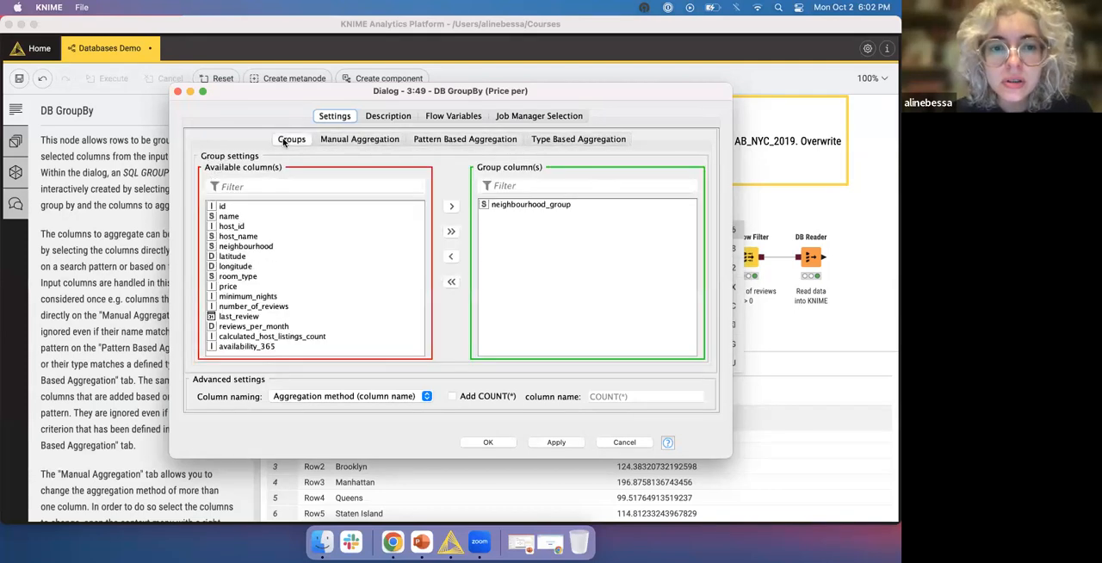
pyautogui.click(553, 116)
pyautogui.click(626, 443)
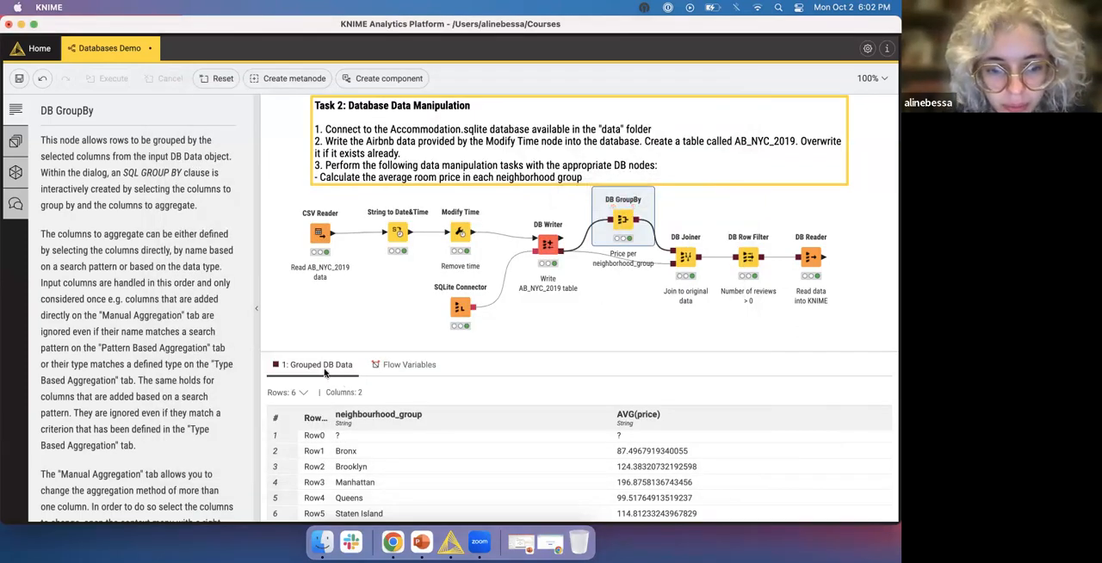
# - Check the flow variables output of the DB GroupBy node, return to its grouped data and deselect the node
pyautogui.click(421, 368)
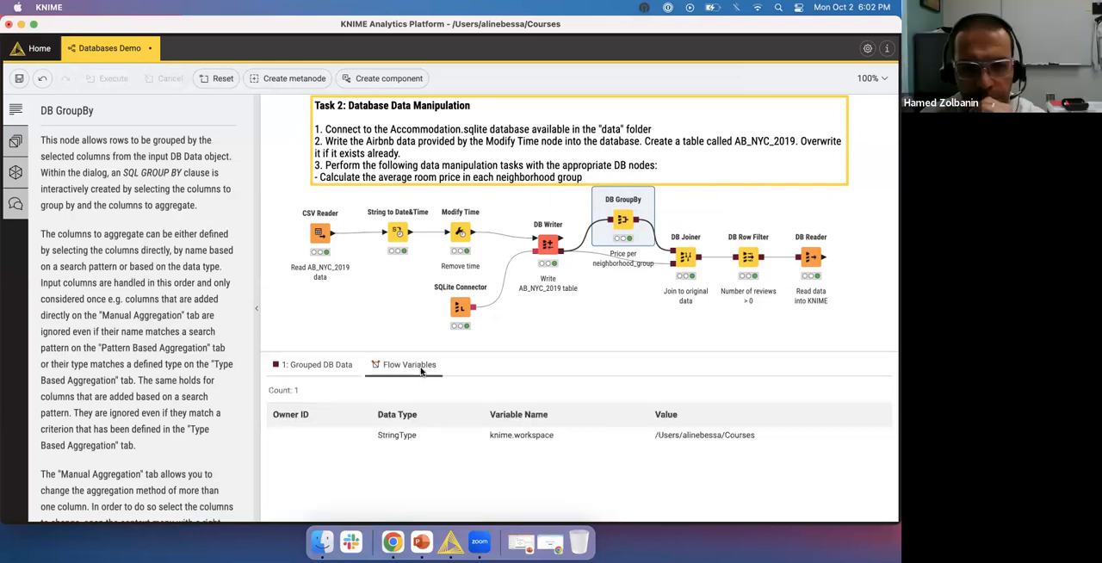
pyautogui.click(332, 367)
pyautogui.click(631, 319)
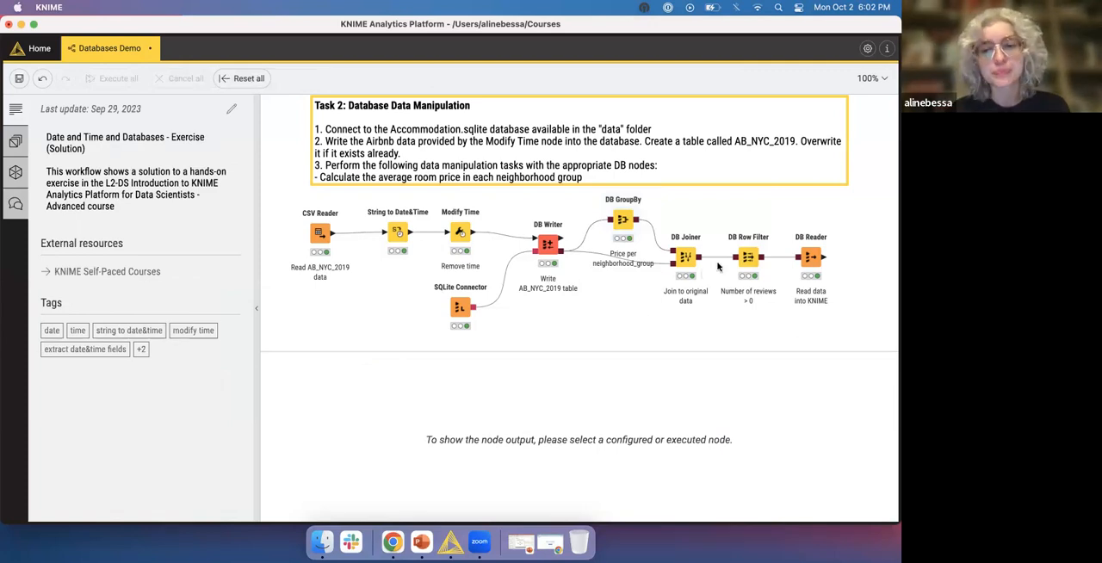
# - Inspect the DB GroupBy and DB Writer inputs, review the DB Joiner node's join mode and joining columns, and cancel without changes
pyautogui.moveTo(663, 267)
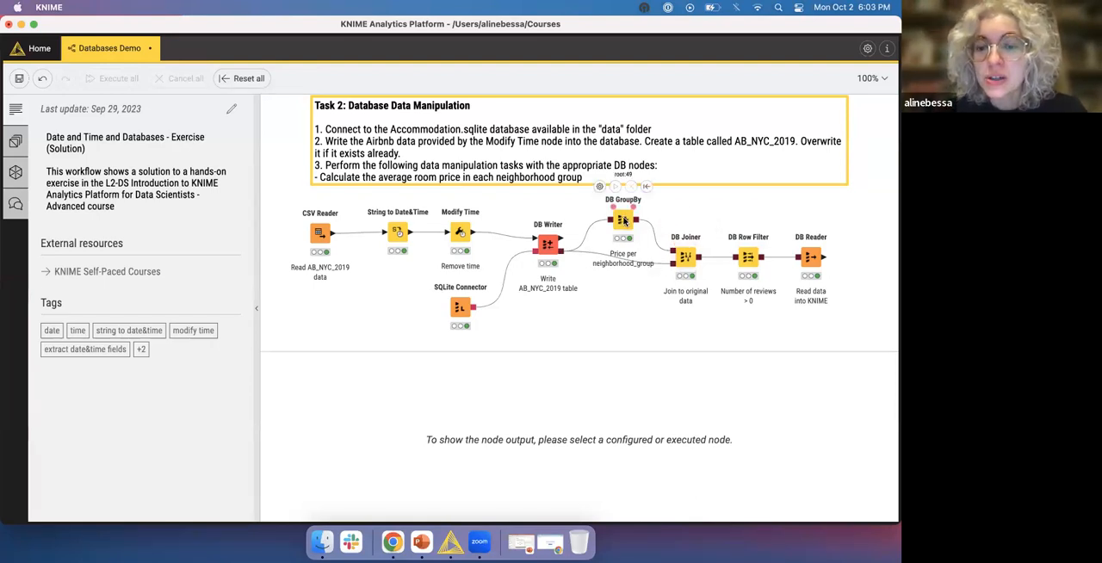
pyautogui.click(625, 221)
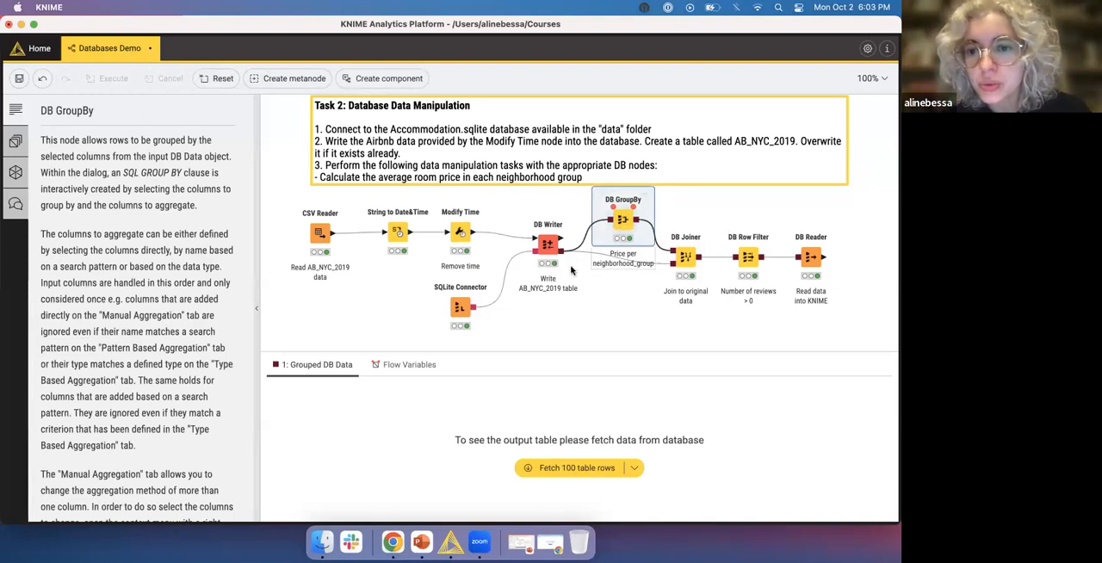
pyautogui.click(550, 248)
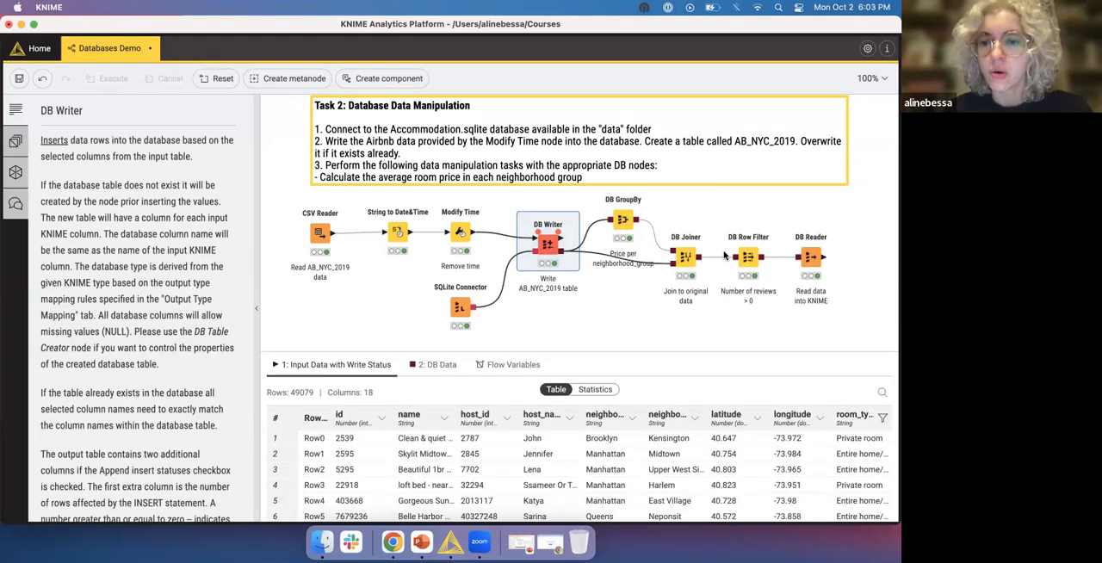
pyautogui.click(685, 257)
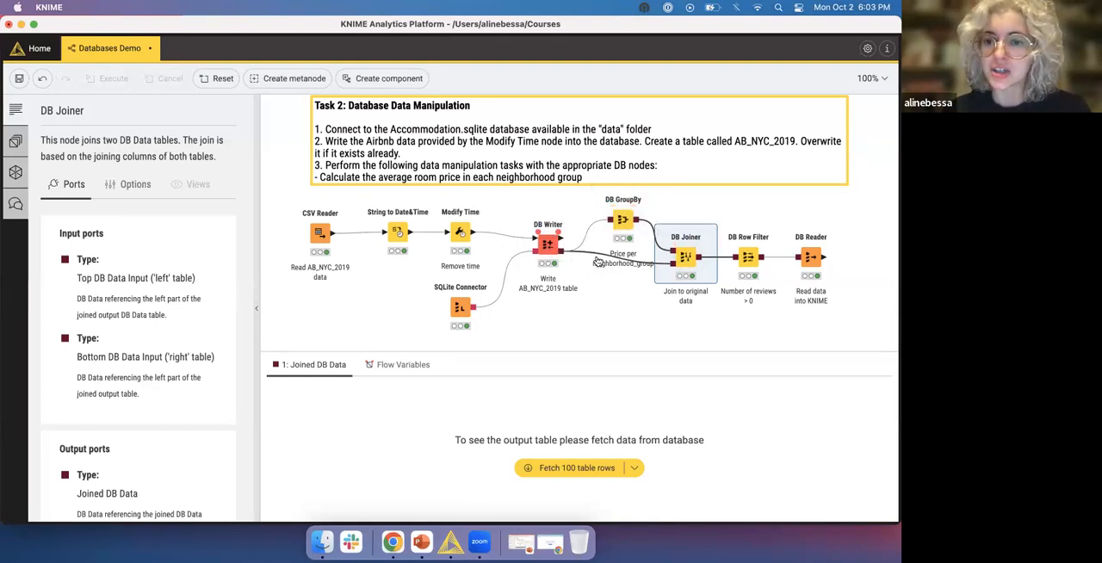
pyautogui.rightClick(687, 260)
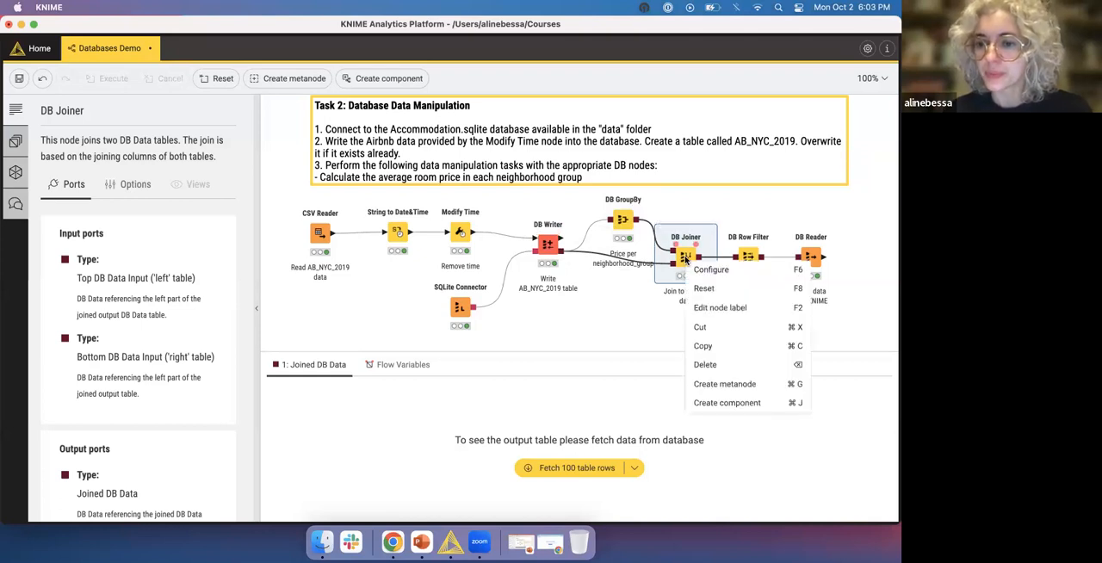
pyautogui.click(708, 270)
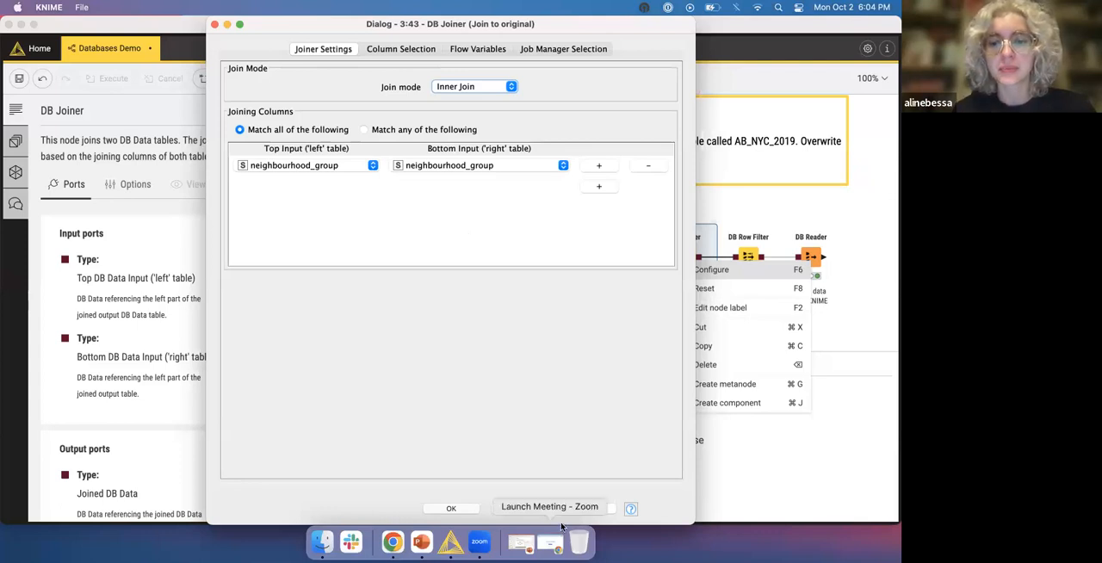
pyautogui.click(589, 508)
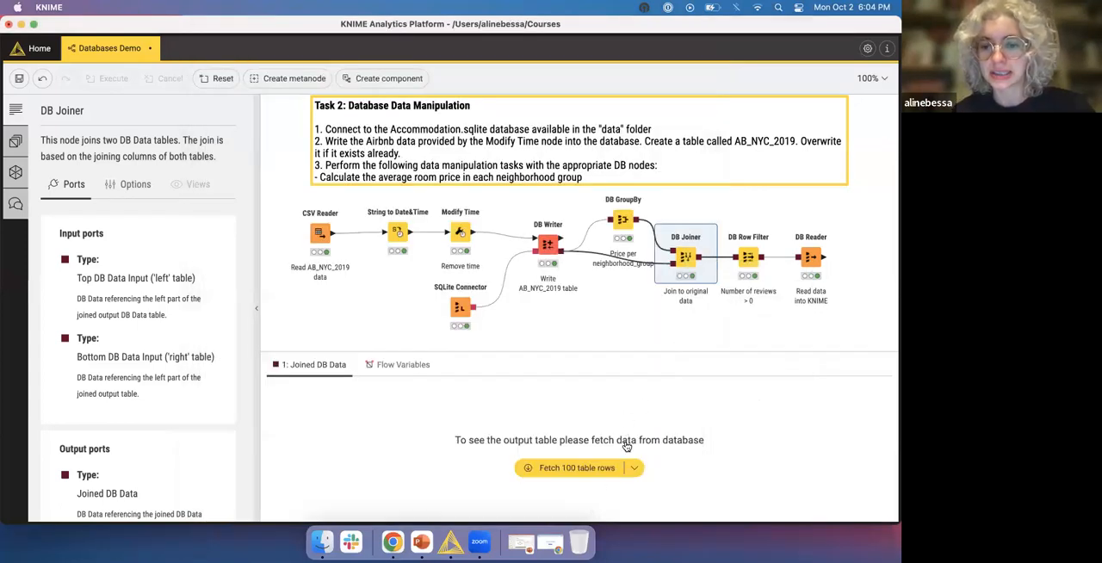
# - Fetch 100 table rows from the DB Joiner node's Joined DB Data output and look across the joined columns
pyautogui.click(595, 465)
pyautogui.scroll(-2, 603, 473)
pyautogui.scroll(2, 620, 482)
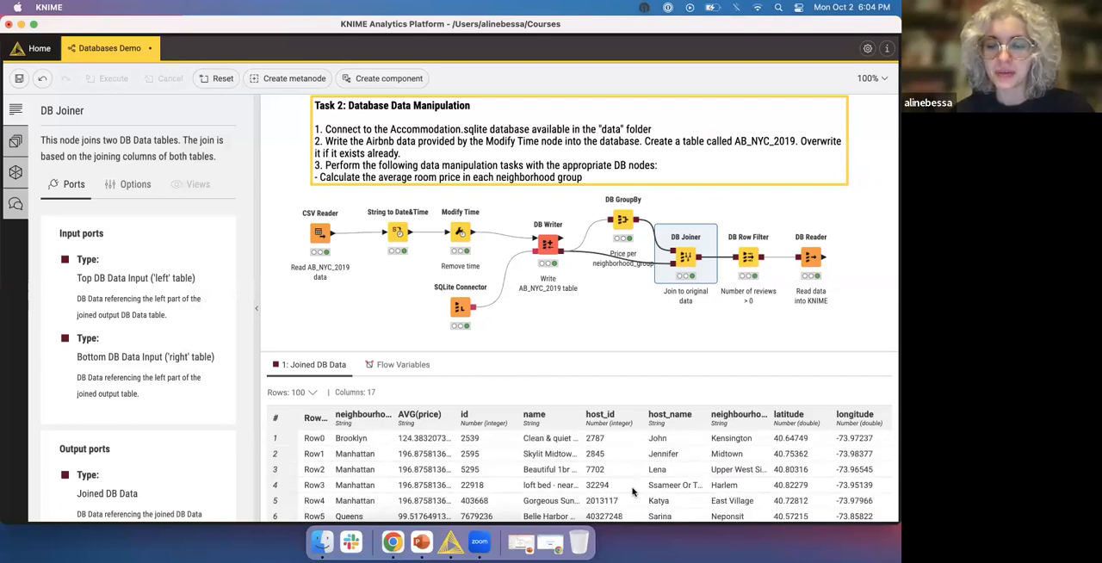
pyautogui.hscroll(3, 633, 491)
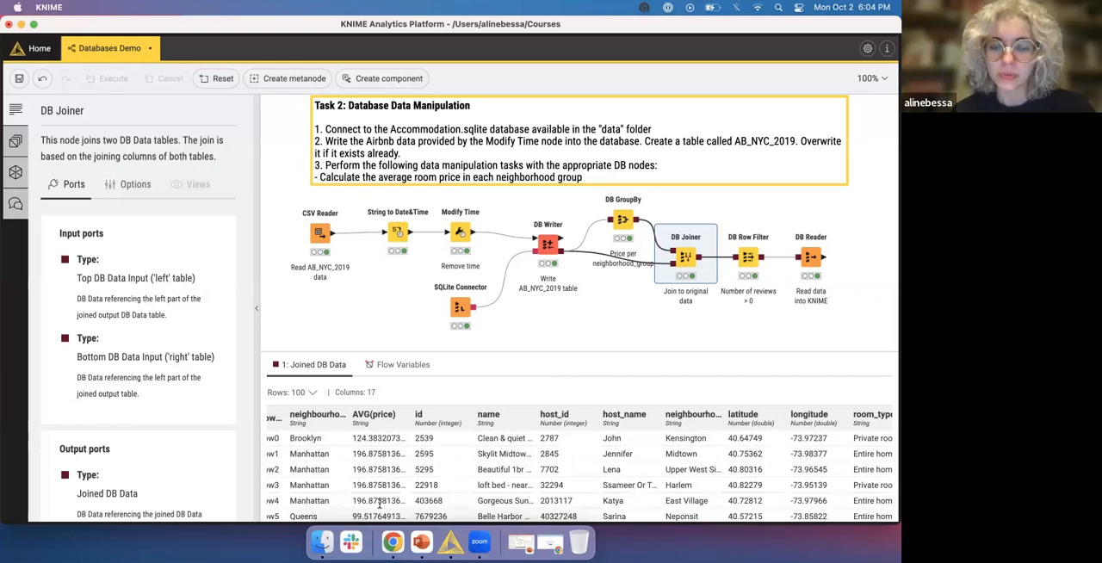
pyautogui.hscroll(-3, 386, 480)
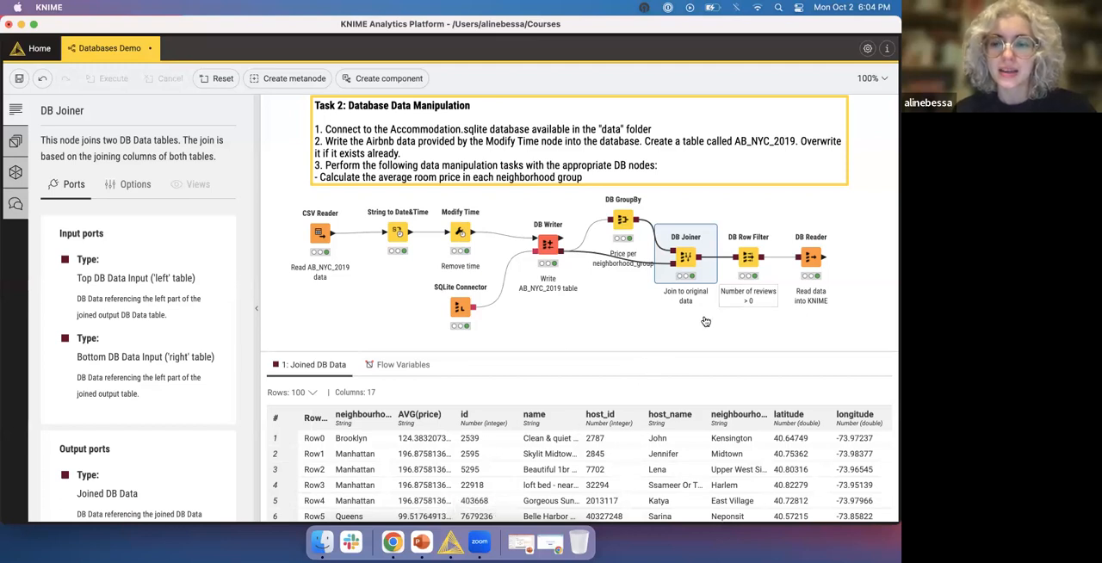
# - Review the DB Row Filter node's condition on number_of_reviews, leave it as is, and fetch 100 table rows of its filtered output
pyautogui.moveTo(750, 264)
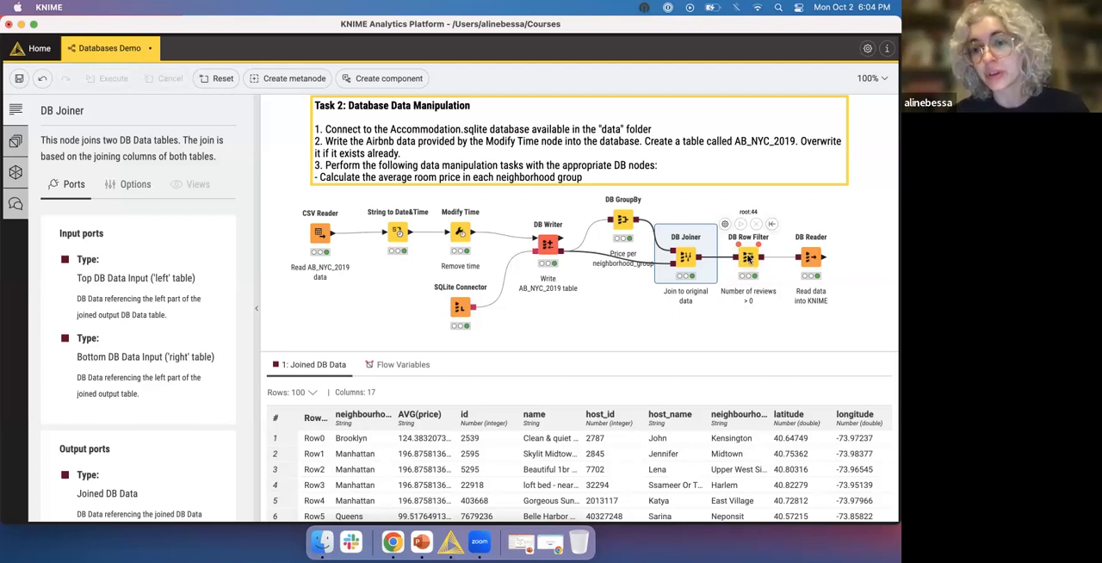
pyautogui.click(749, 258)
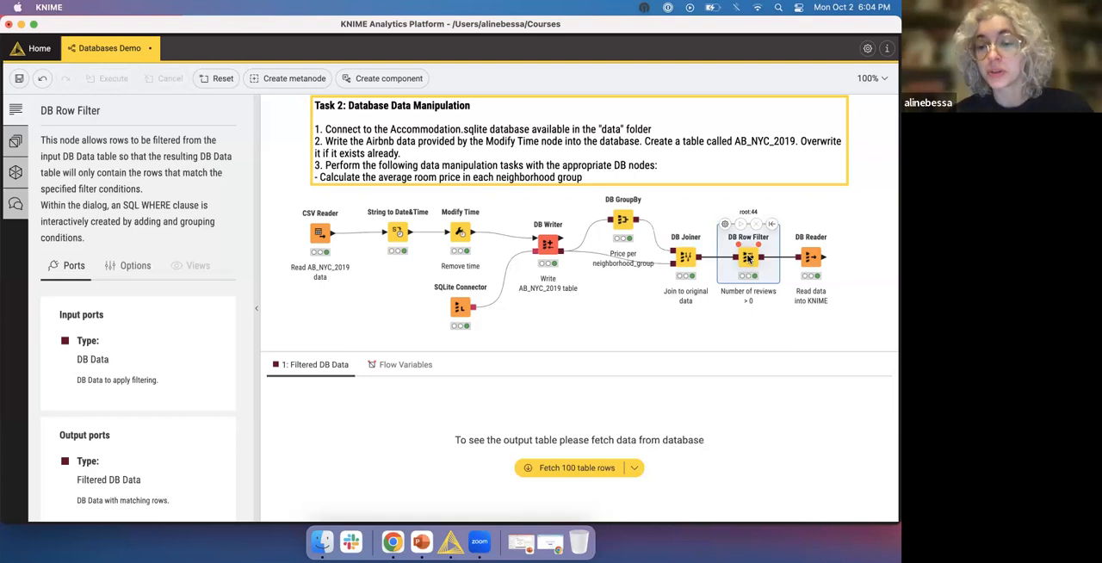
pyautogui.rightClick(749, 258)
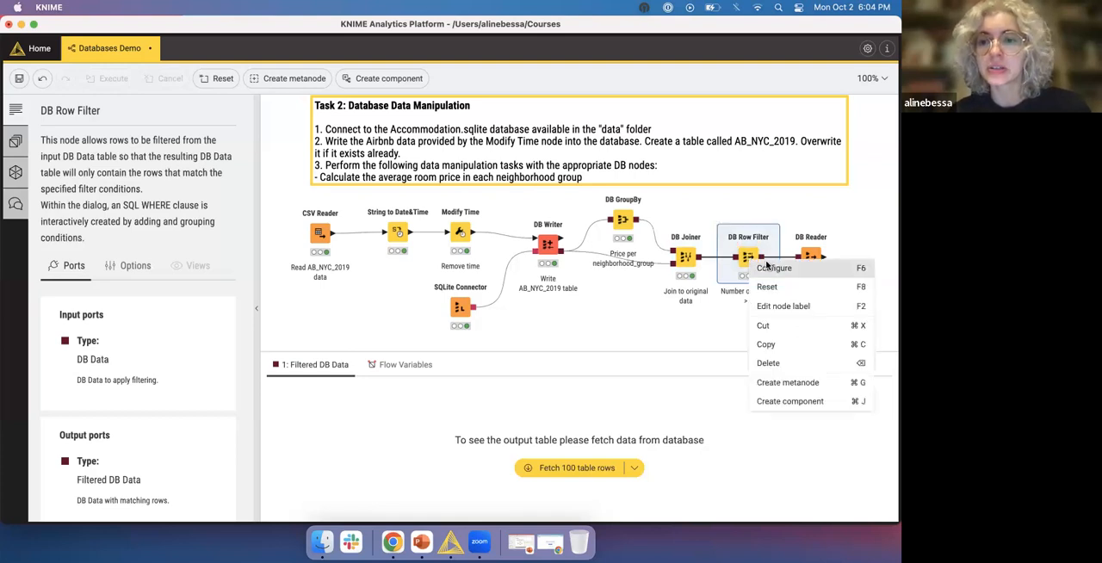
pyautogui.click(767, 266)
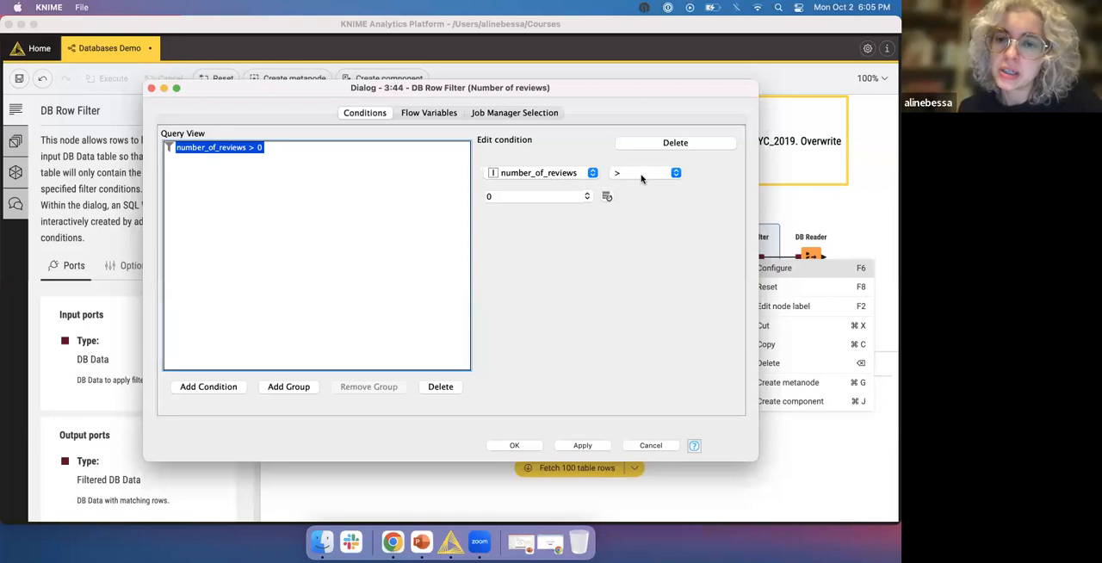
pyautogui.click(517, 446)
pyautogui.click(491, 223)
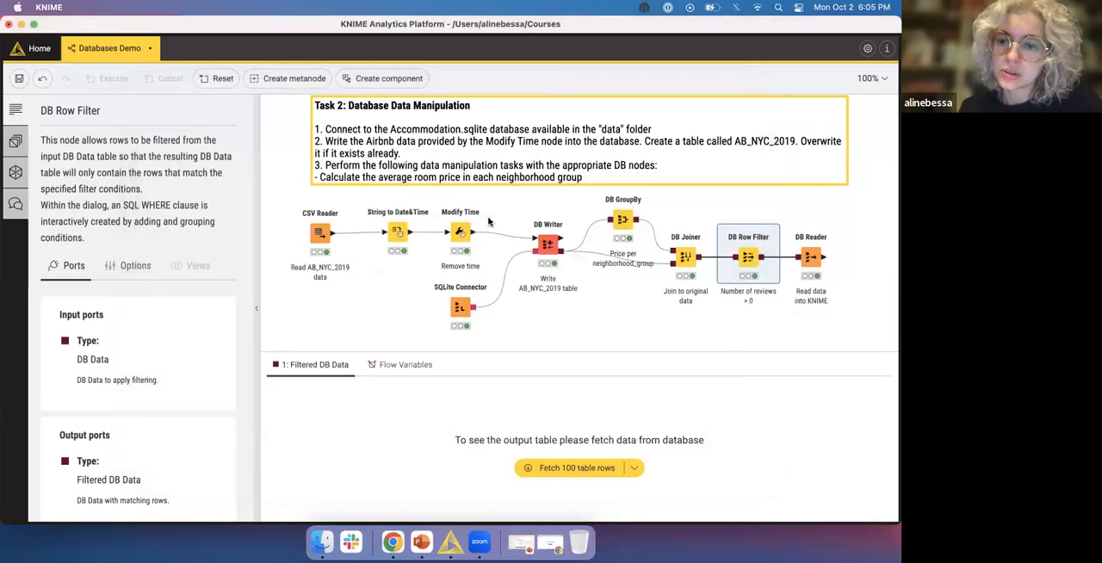
pyautogui.click(583, 467)
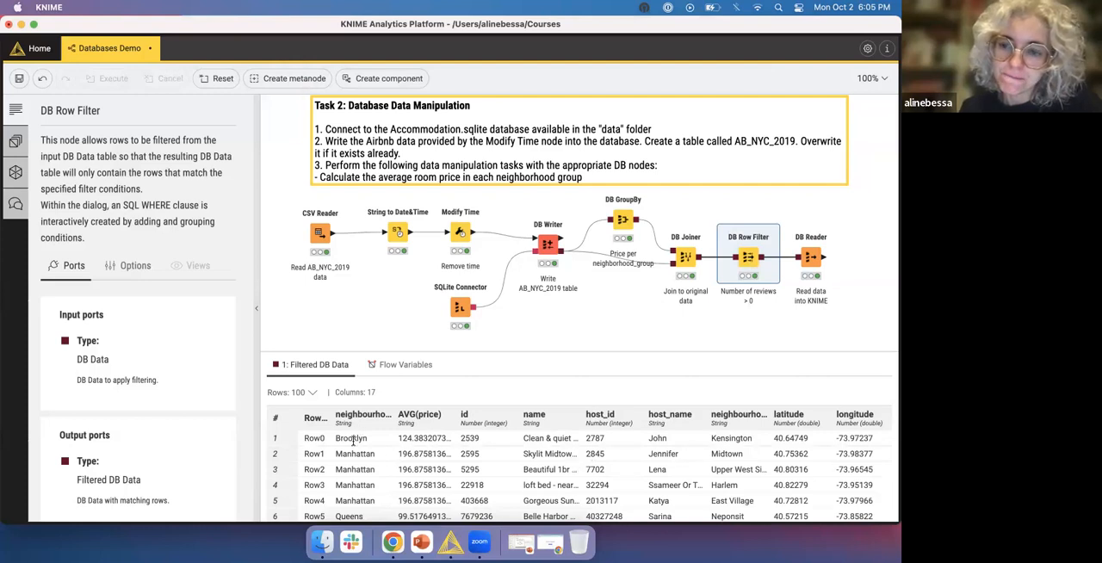
# - Examine the rows and columns of the KNIME data table produced by the DB Reader node
pyautogui.moveTo(814, 263)
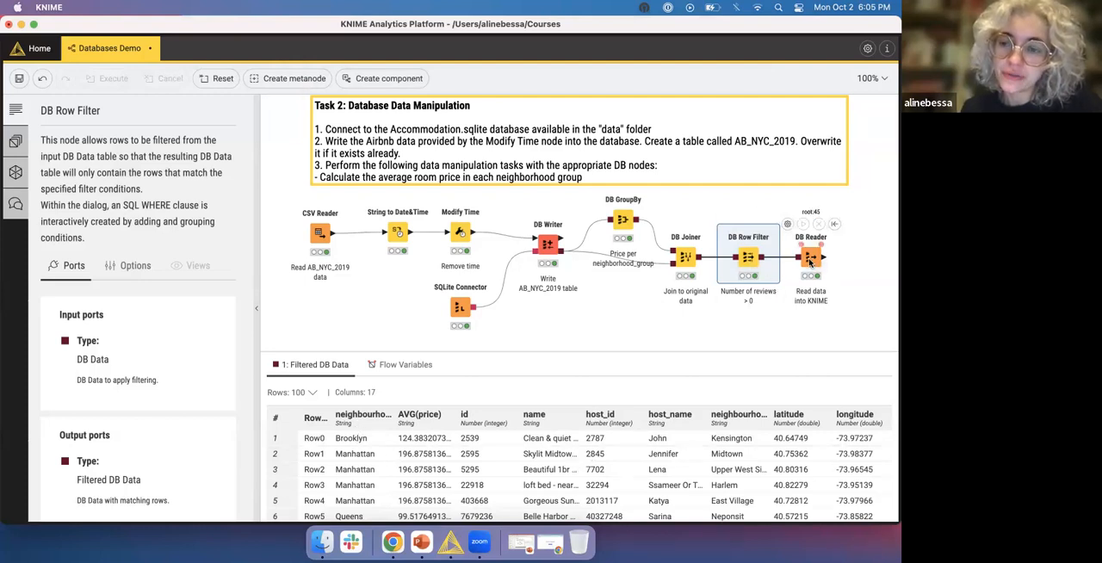
pyautogui.click(810, 263)
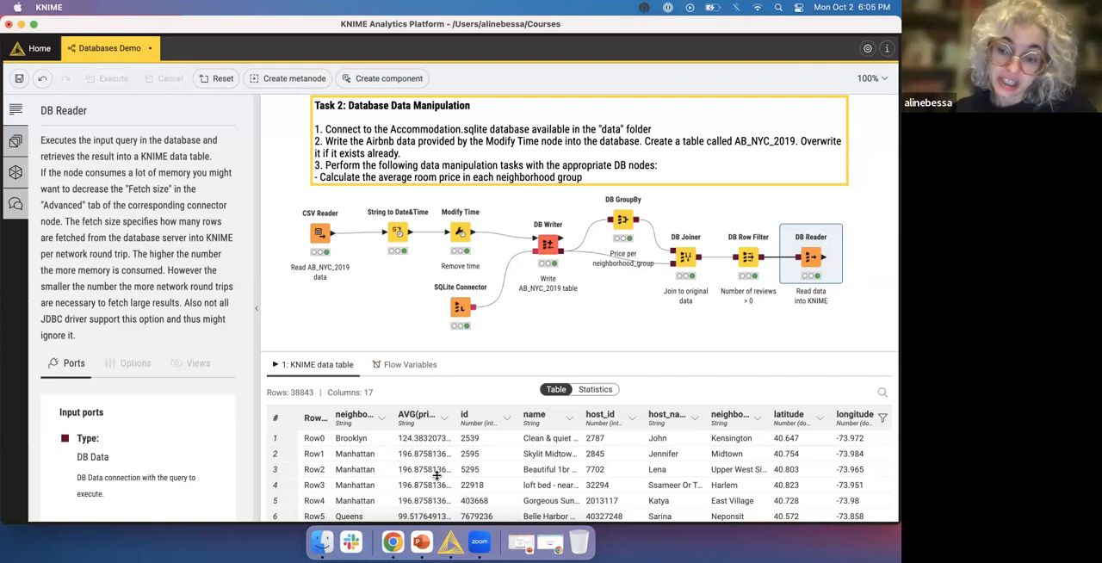
pyautogui.scroll(-3, 430, 474)
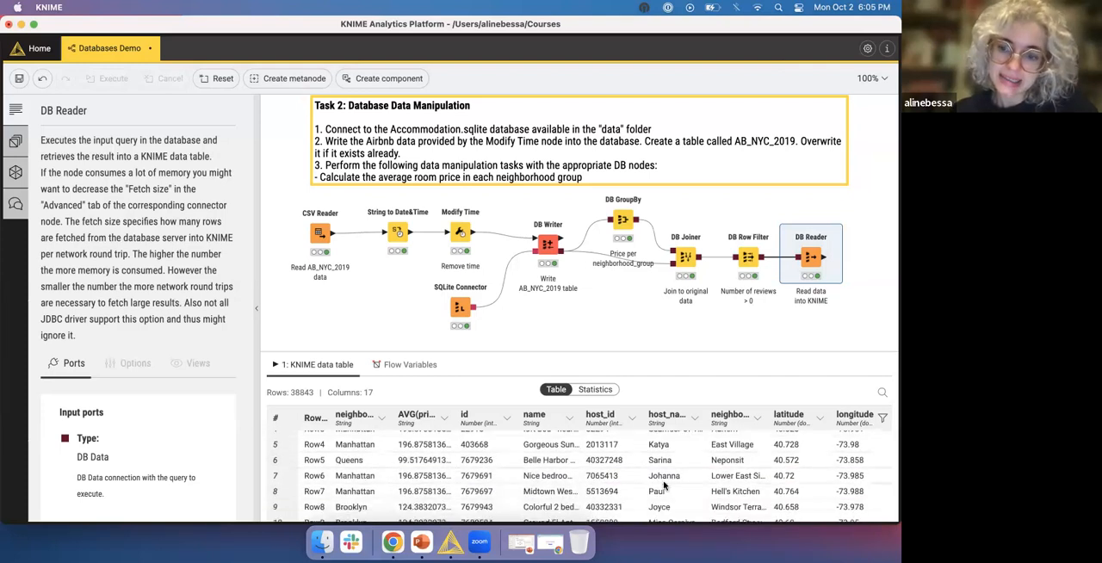
pyautogui.hscroll(10, 749, 506)
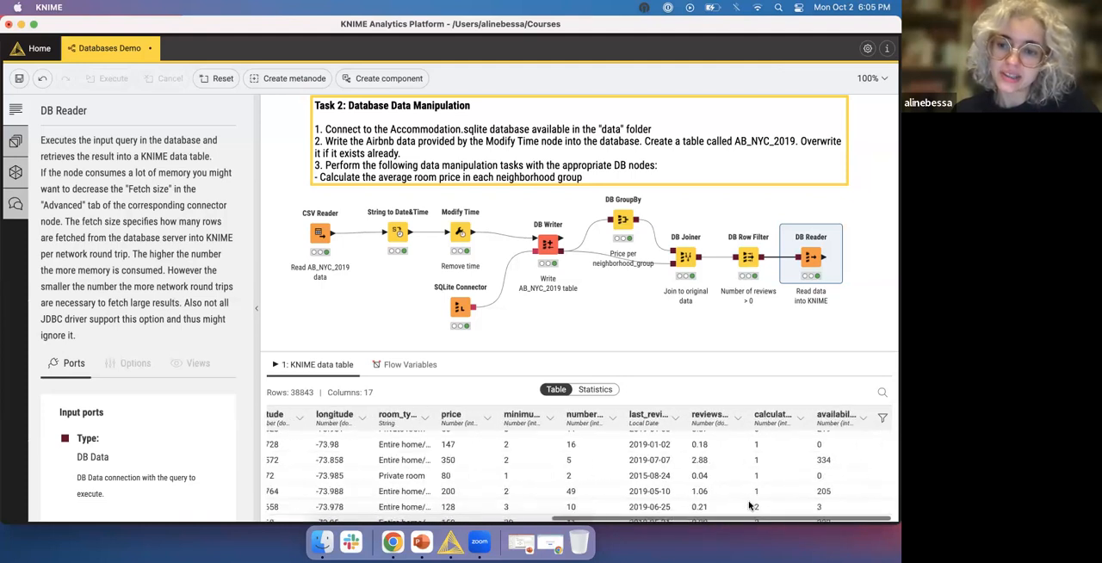
pyautogui.hscroll(-10, 749, 507)
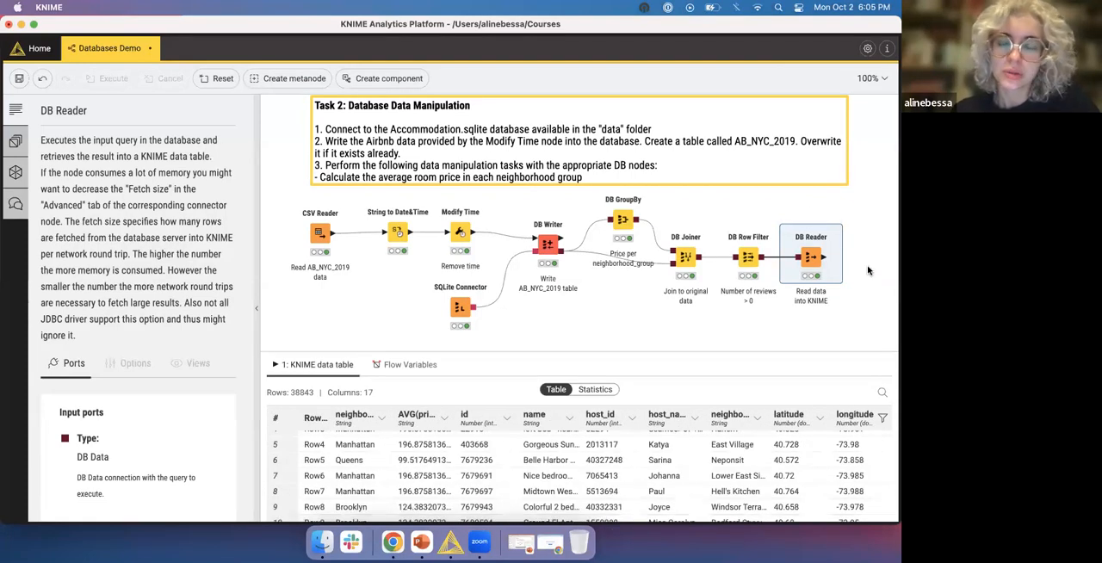